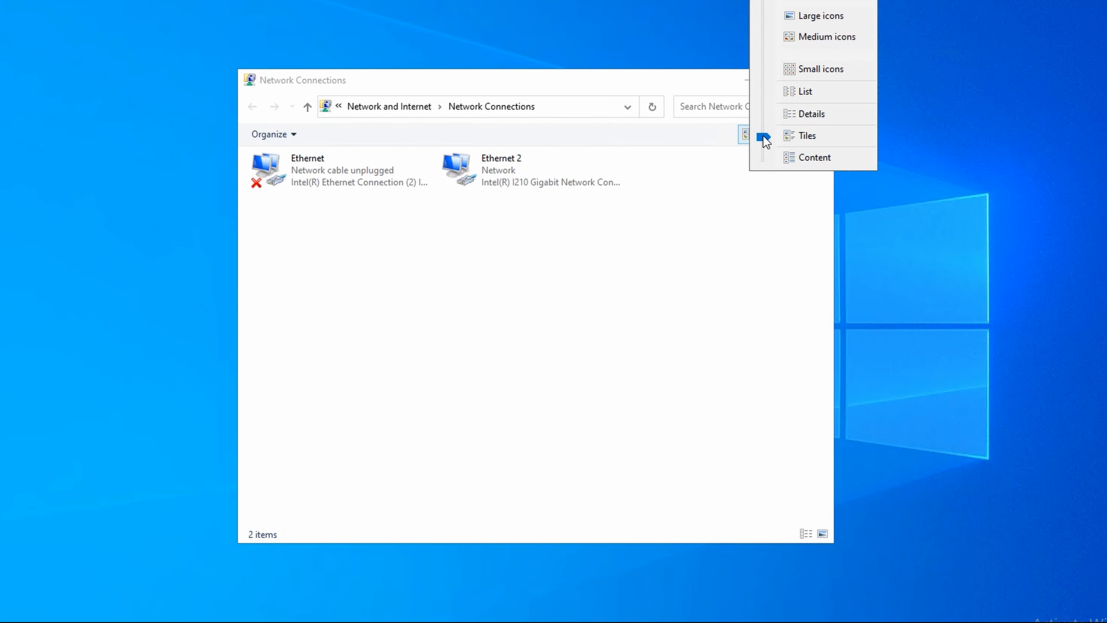
Step: Show the network connections in Details view to identify the adapters
{"action": "left_click", "coordinate": [783, 115]}
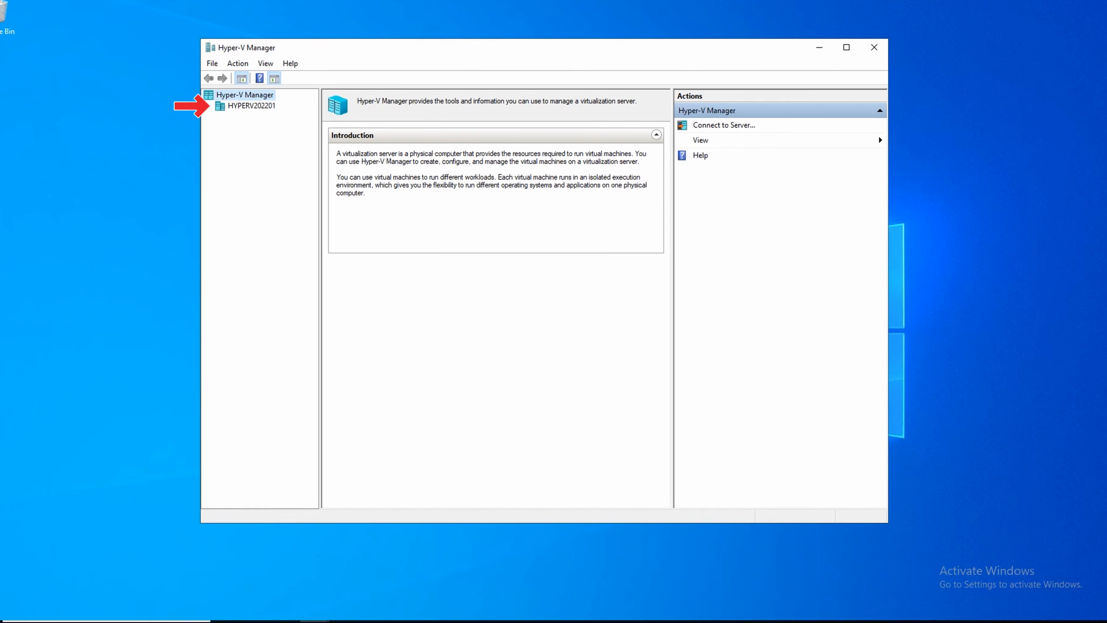
Step: Add a new external virtual switch on HYPERV202201 and name it ExternalVSwitch
{"action": "left_click", "coordinate": [224, 101]}
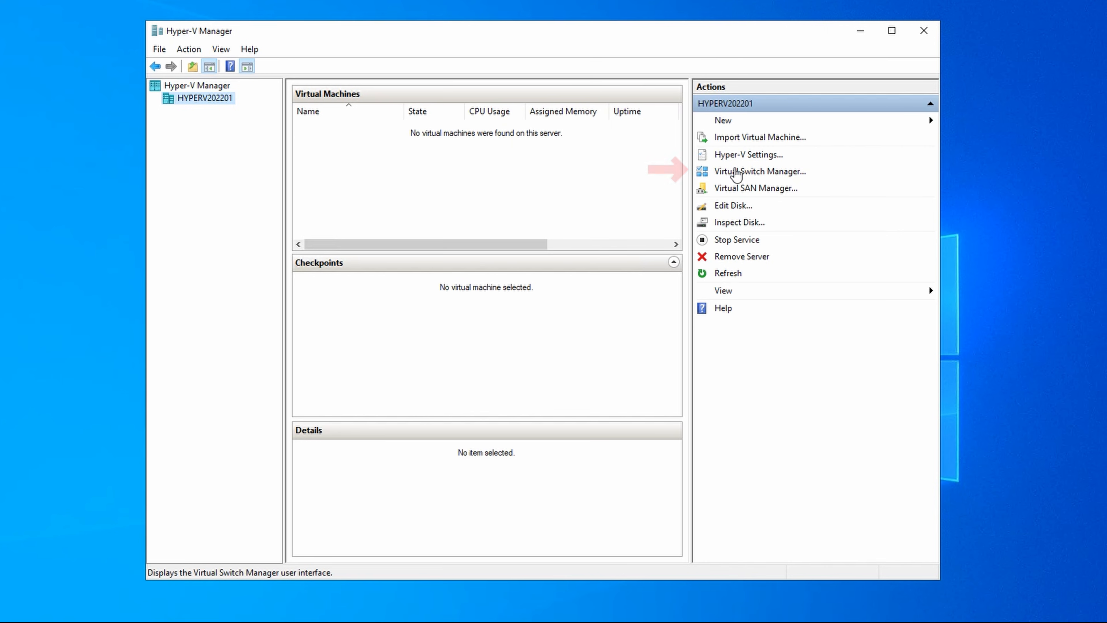
{"action": "left_click", "coordinate": [736, 172]}
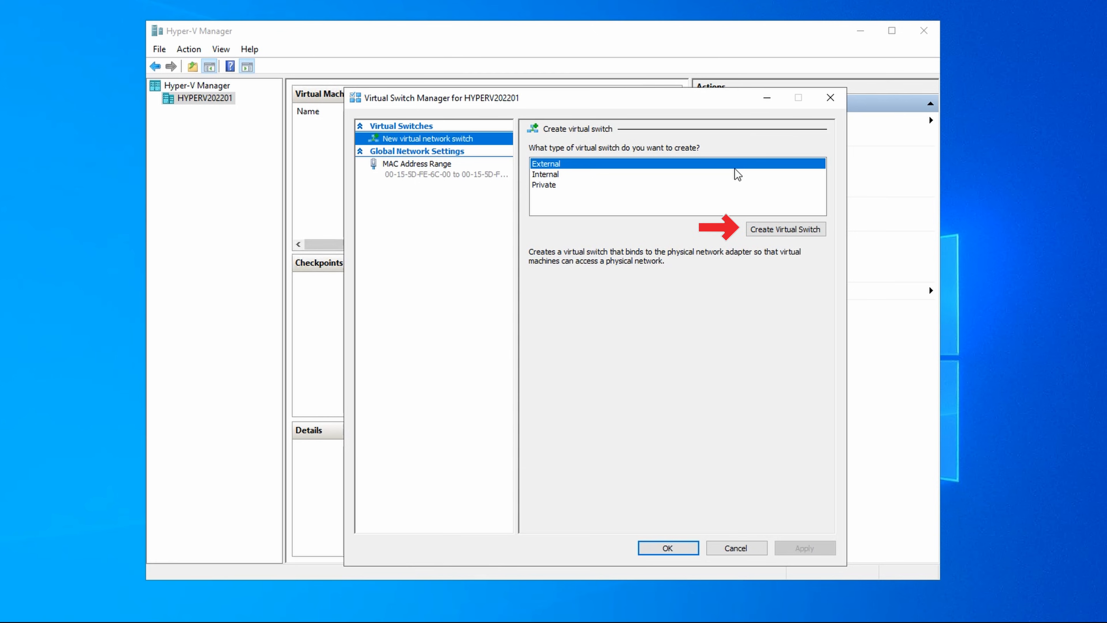
{"action": "left_click", "coordinate": [783, 230]}
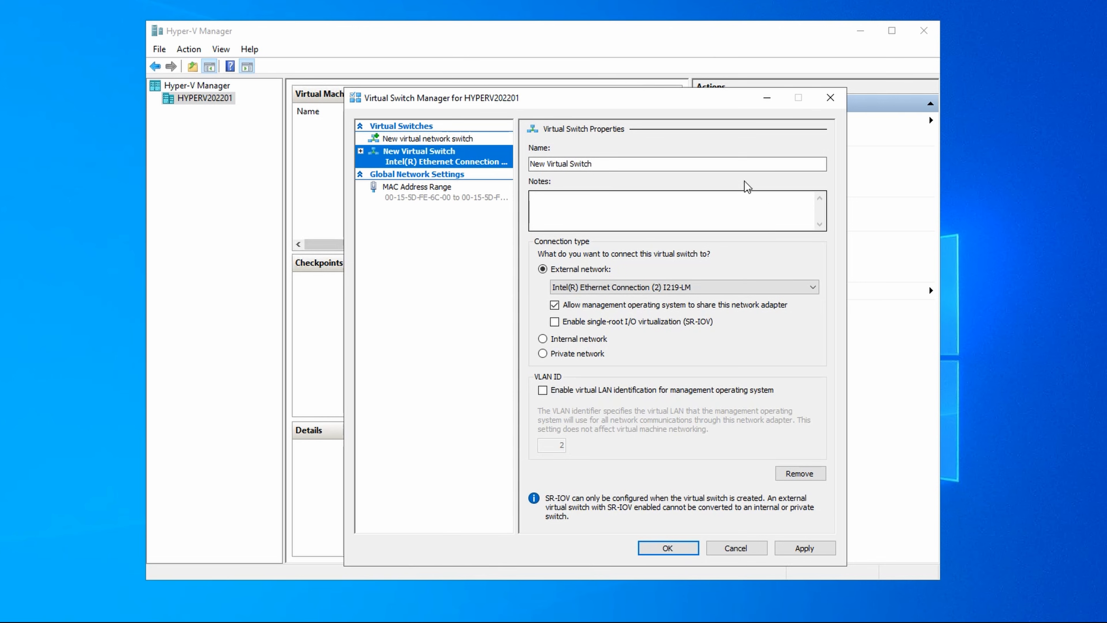
{"action": "left_click_drag", "start_coordinate": [682, 166], "coordinate": [536, 158]}
{"action": "type", "text": "E"}
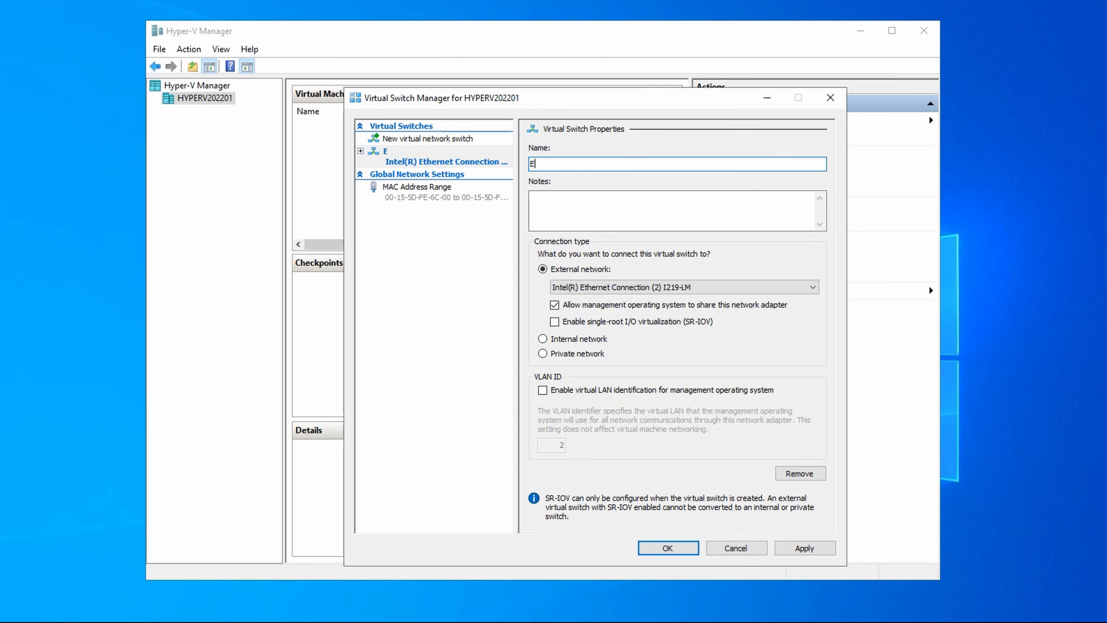
{"action": "type", "text": "xternalVSwitch"}
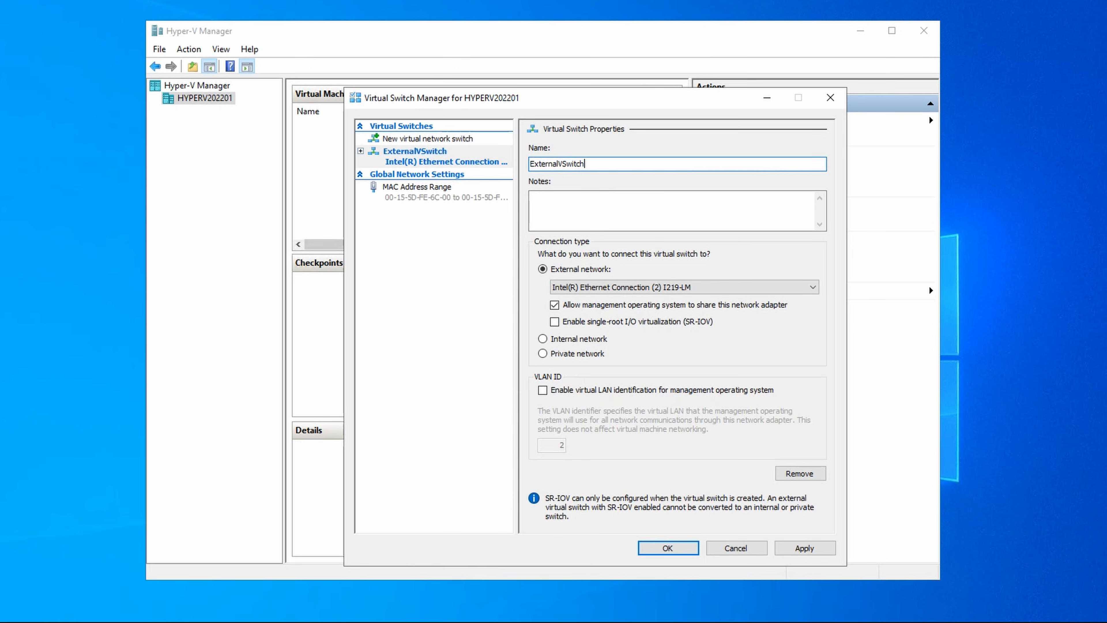
Step: Bind ExternalVSwitch to the Intel(R) I210 Gigabit Network Connection adapter and apply the networking changes
{"action": "left_click", "coordinate": [703, 287]}
{"action": "left_click", "coordinate": [701, 308]}
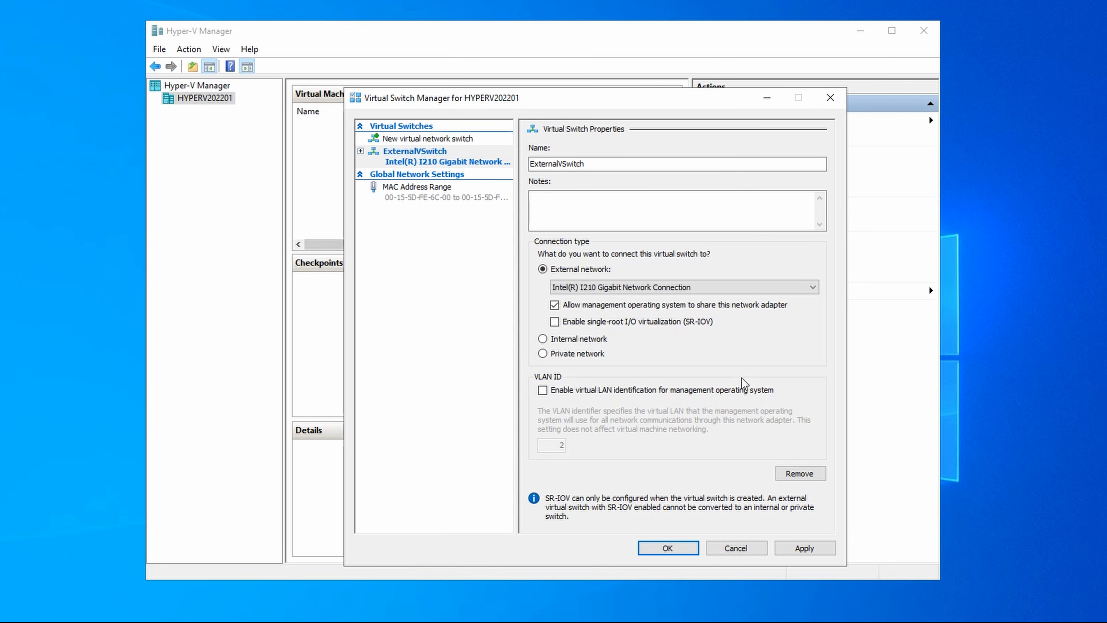
{"action": "left_click", "coordinate": [684, 553]}
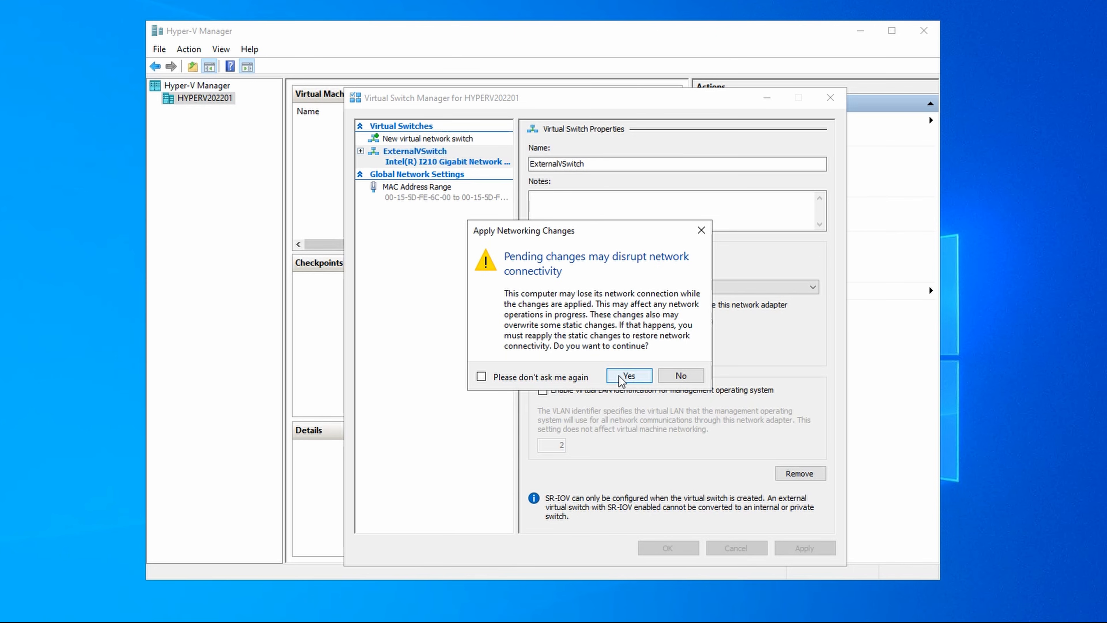
{"action": "left_click", "coordinate": [627, 378]}
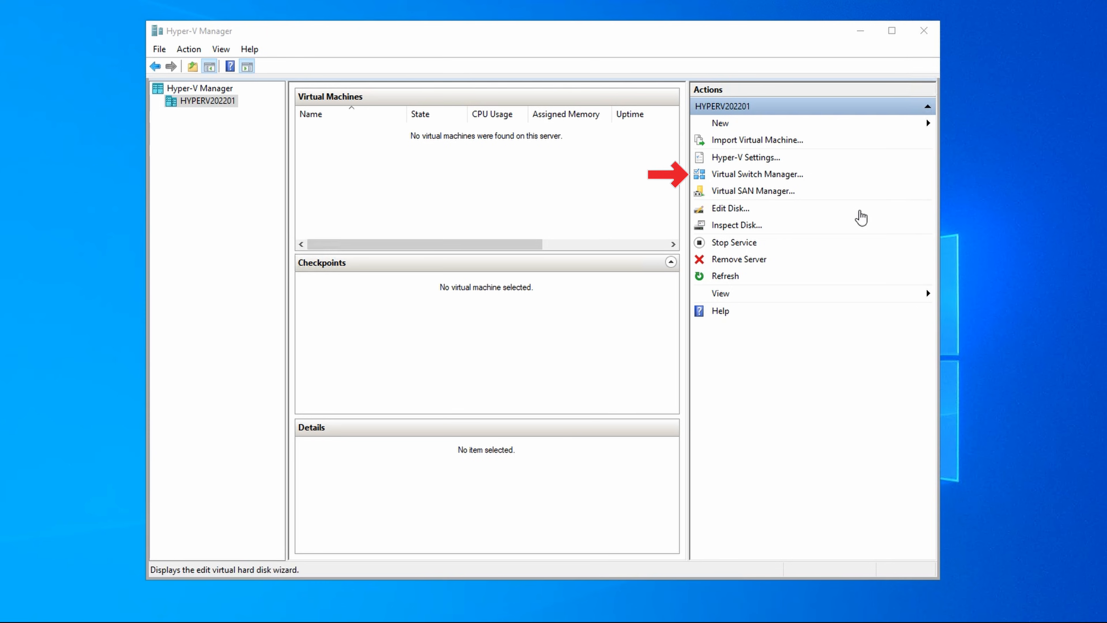
Step: Check ExternalVSwitch in the Virtual Switch Manager, and create an internal virtual switch named InternalVSwitch
{"action": "left_click", "coordinate": [793, 177]}
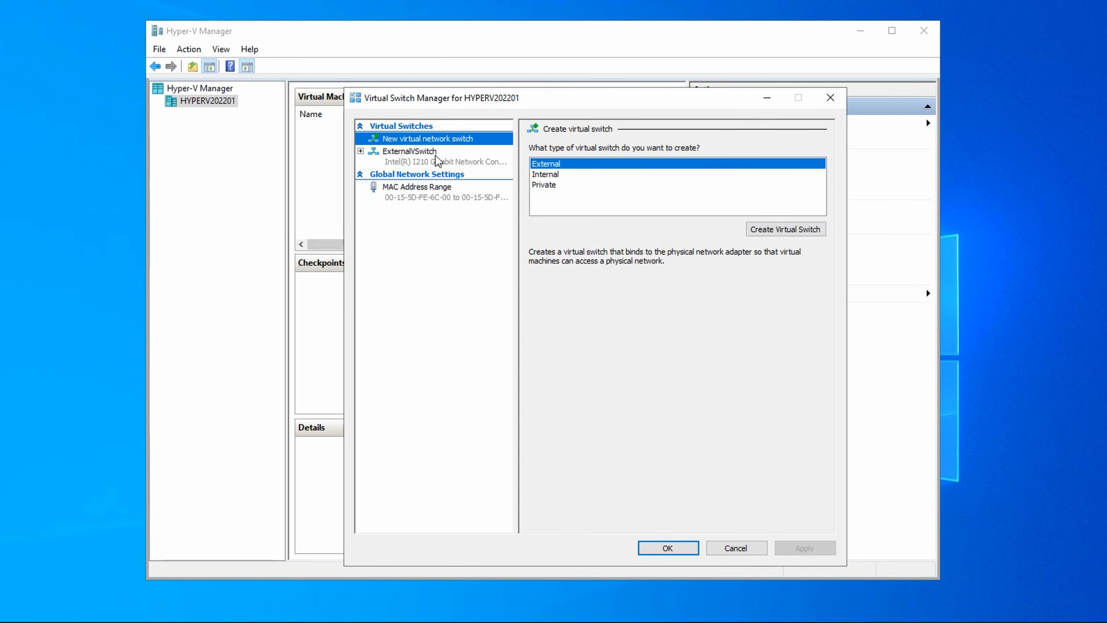
{"action": "left_click", "coordinate": [439, 162]}
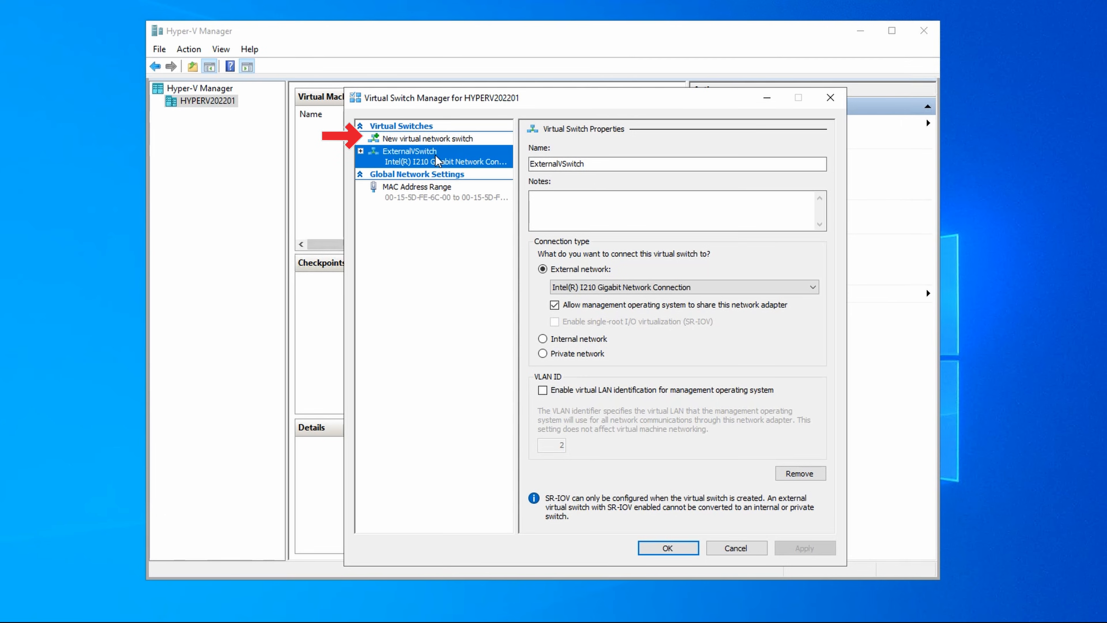
{"action": "left_click", "coordinate": [438, 139]}
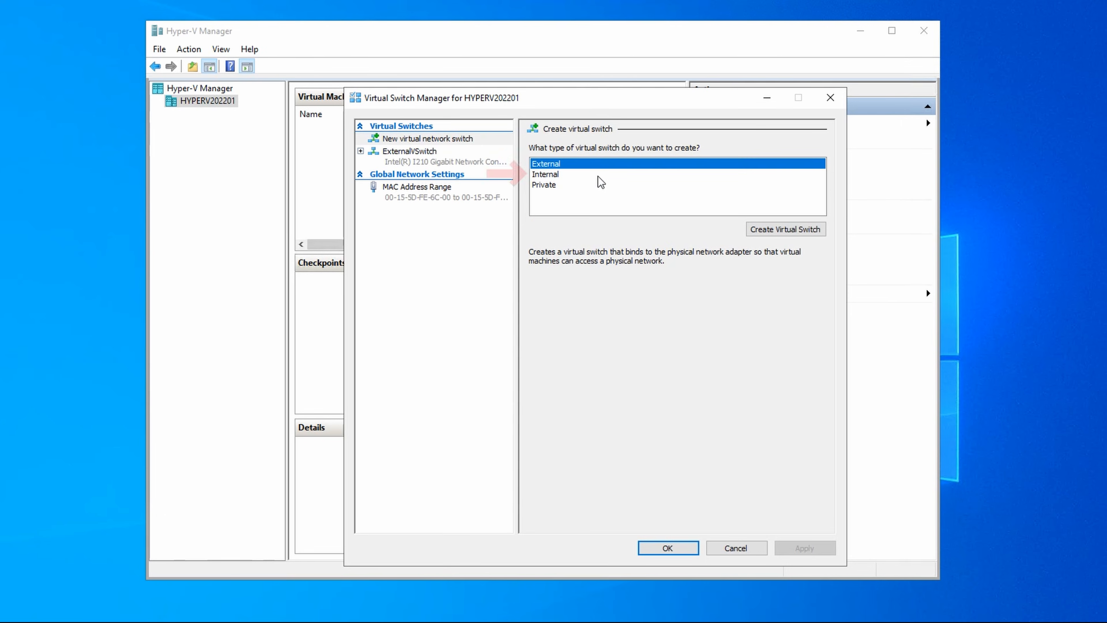
{"action": "left_click", "coordinate": [599, 177]}
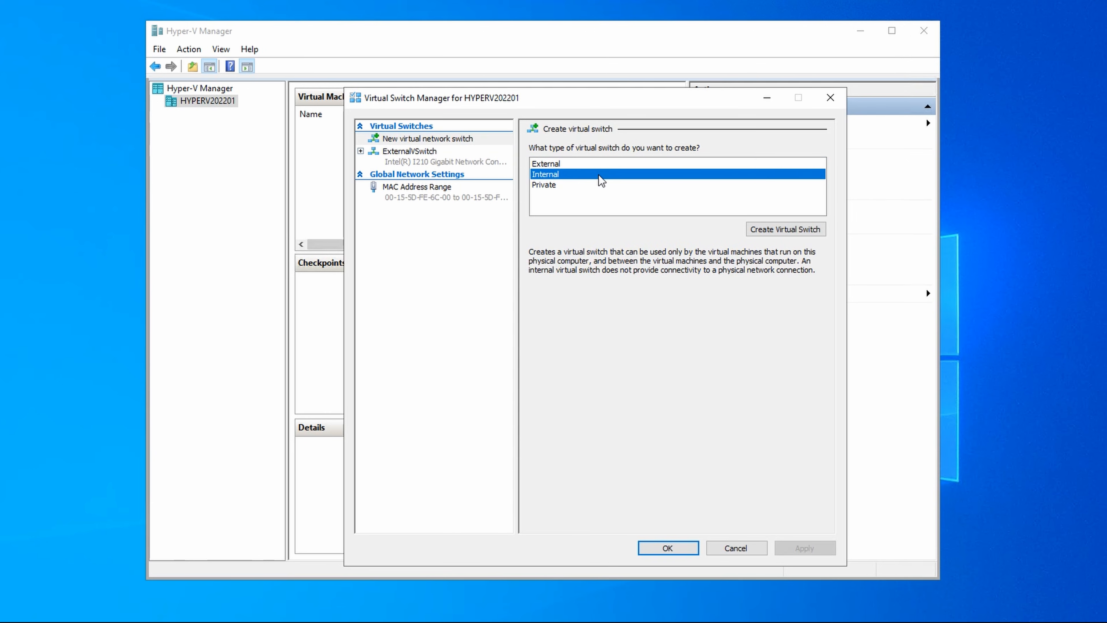
{"action": "left_click", "coordinate": [786, 232]}
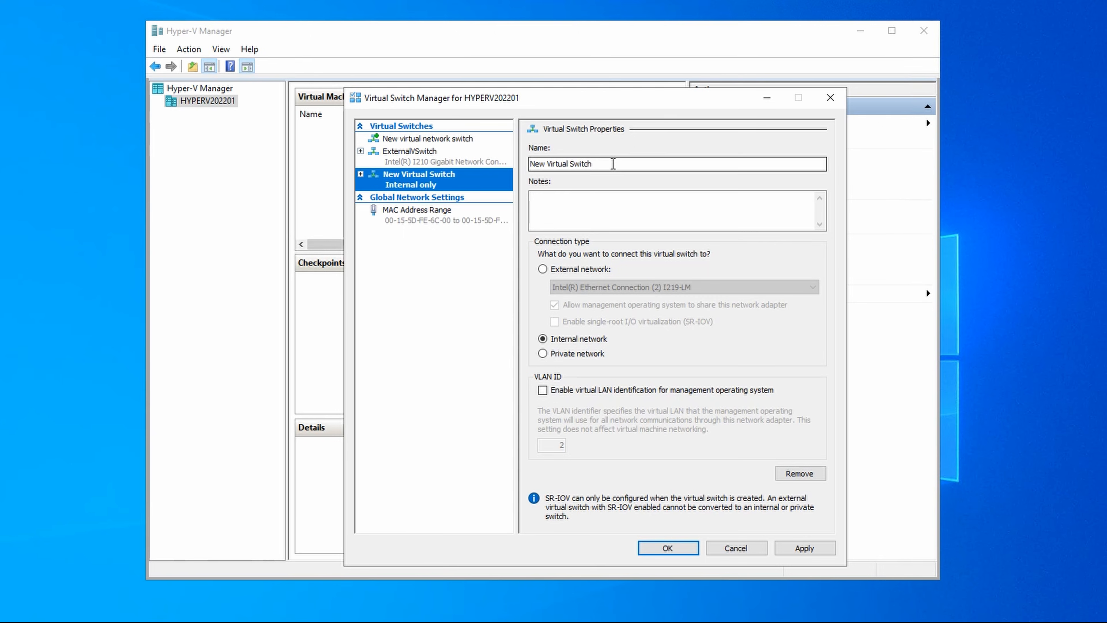
{"action": "left_click_drag", "start_coordinate": [613, 164], "coordinate": [526, 165]}
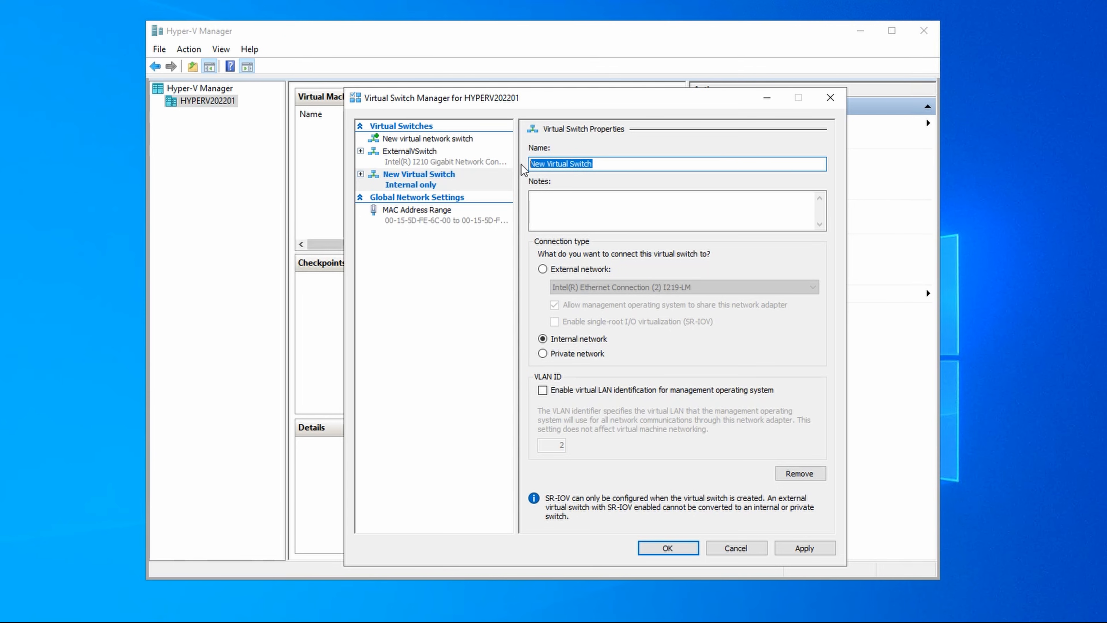
{"action": "type", "text": "InternalVSw"}
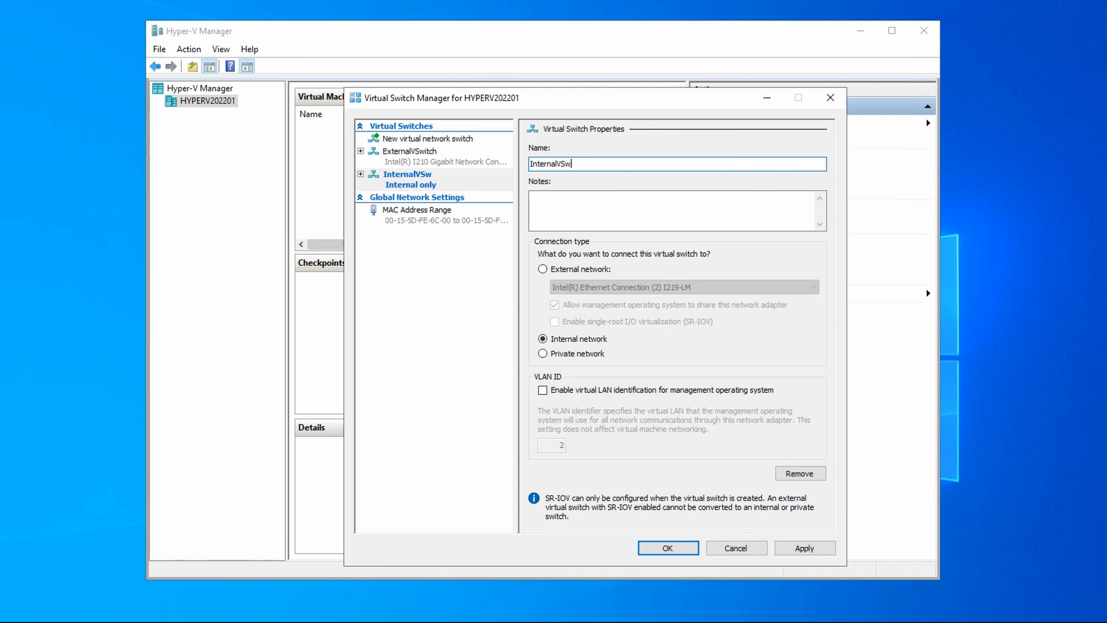
{"action": "type", "text": "itch"}
{"action": "left_click", "coordinate": [681, 552]}
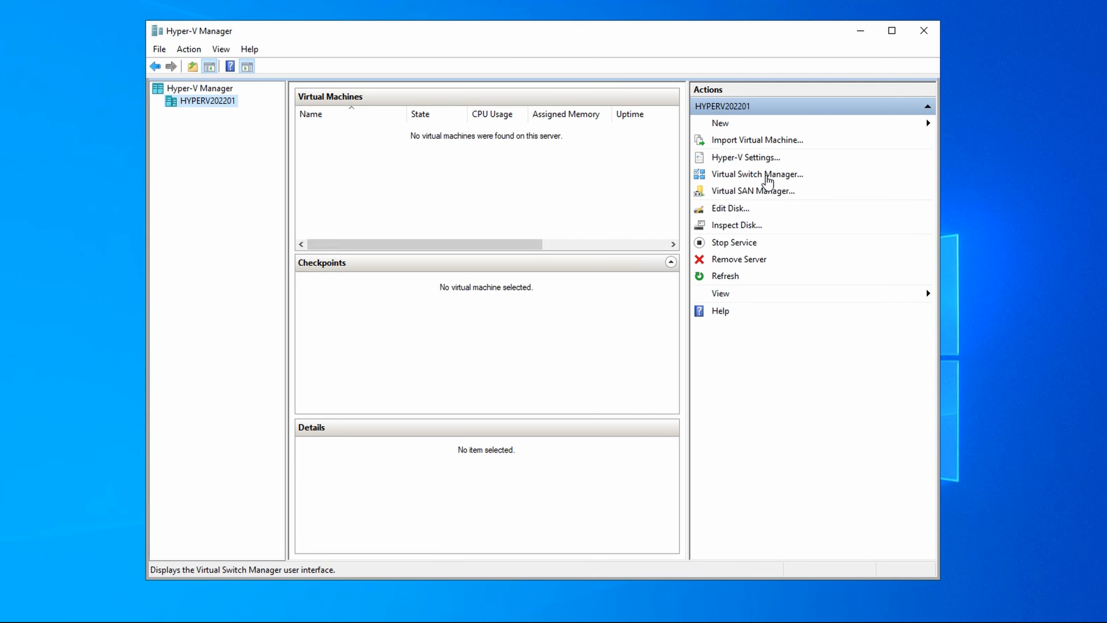
Step: Review the properties of InternalVSwitch in the Virtual Switch Manager and close it
{"action": "left_click", "coordinate": [767, 180]}
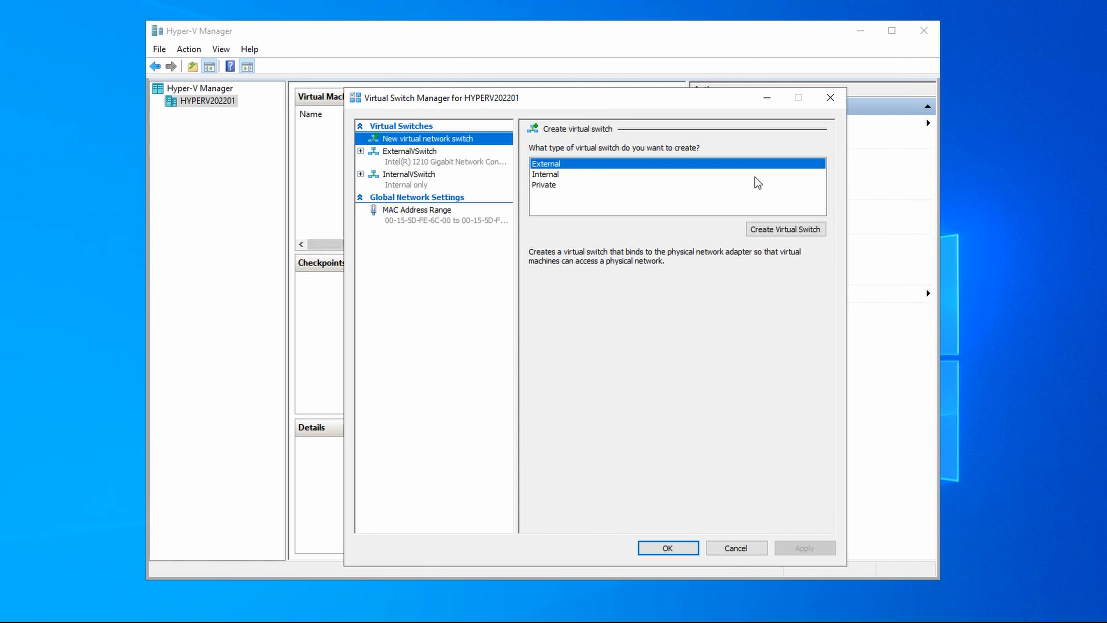
{"action": "left_click", "coordinate": [458, 184]}
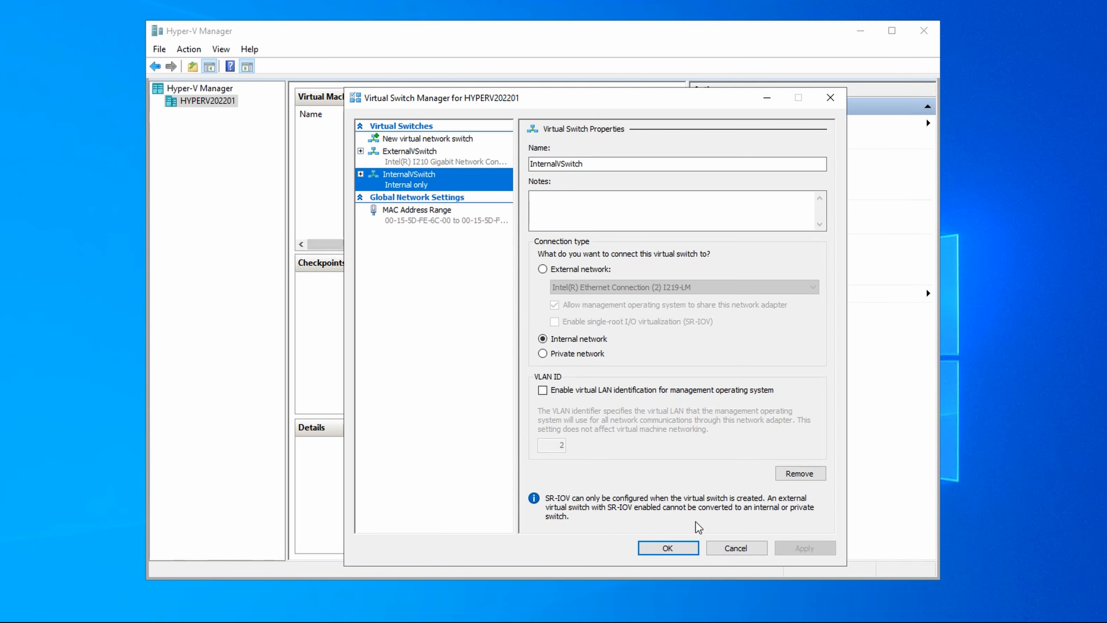
{"action": "left_click", "coordinate": [670, 549]}
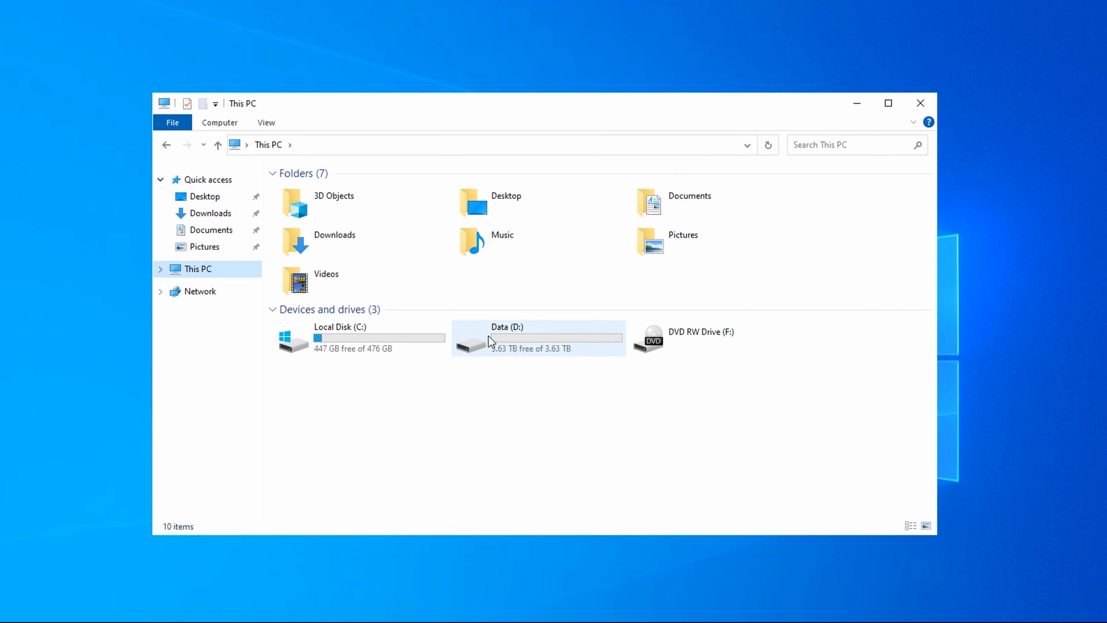
Step: Switch to File Explorer and look into the ISO folder on the Data (D:) drive
{"action": "double_click", "coordinate": [490, 341]}
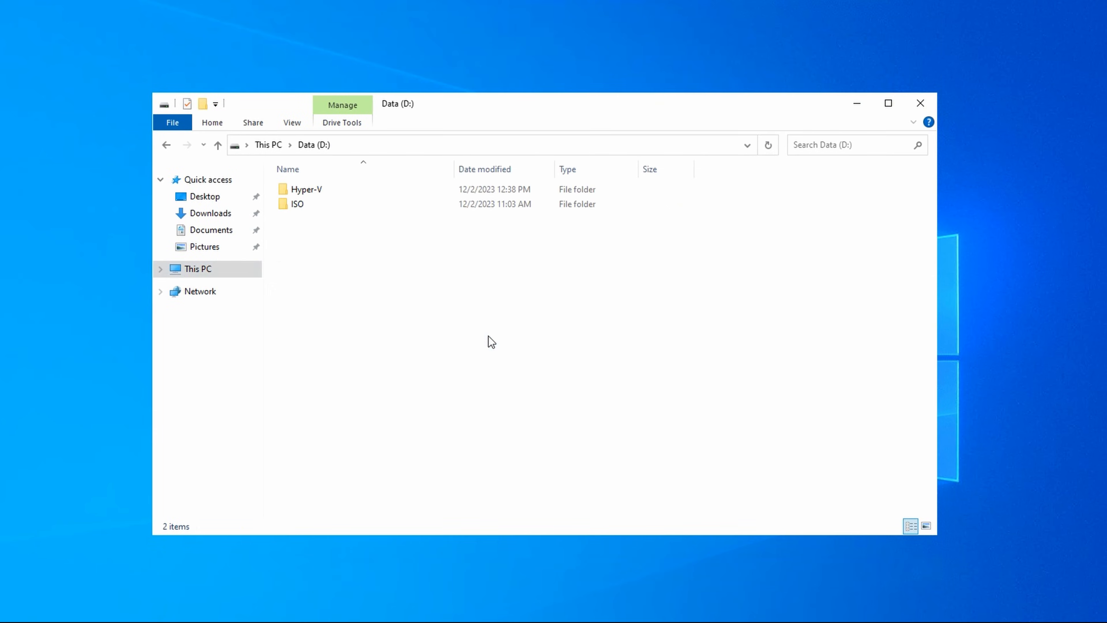
{"action": "double_click", "coordinate": [353, 209]}
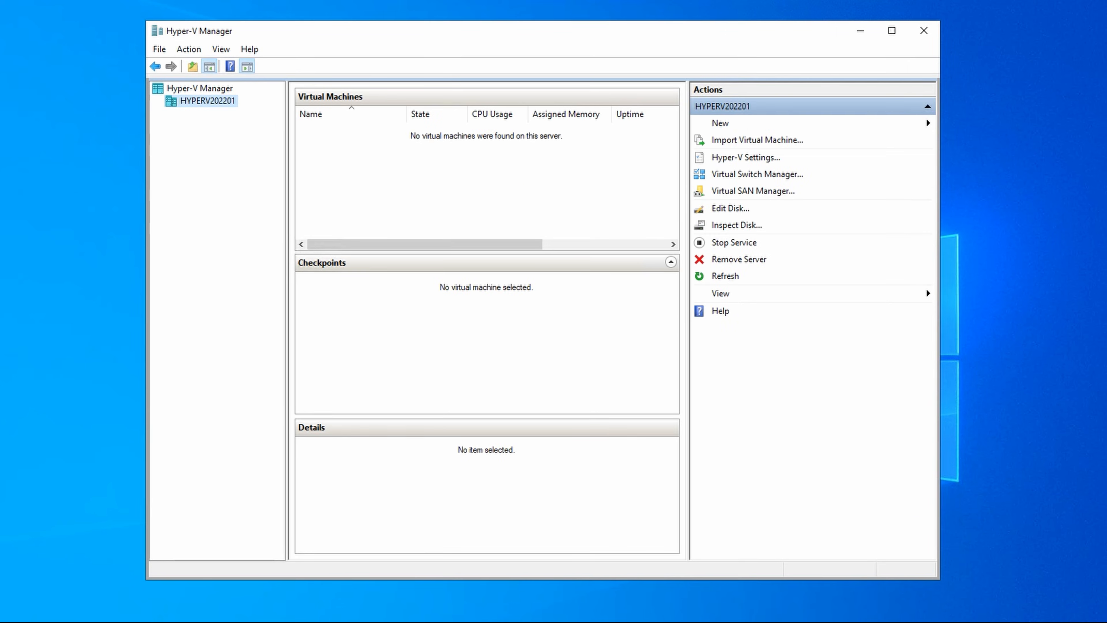
Step: Start creating a new virtual machine on HYPERV202201 and name it TestVM1
{"action": "right_click", "coordinate": [217, 104]}
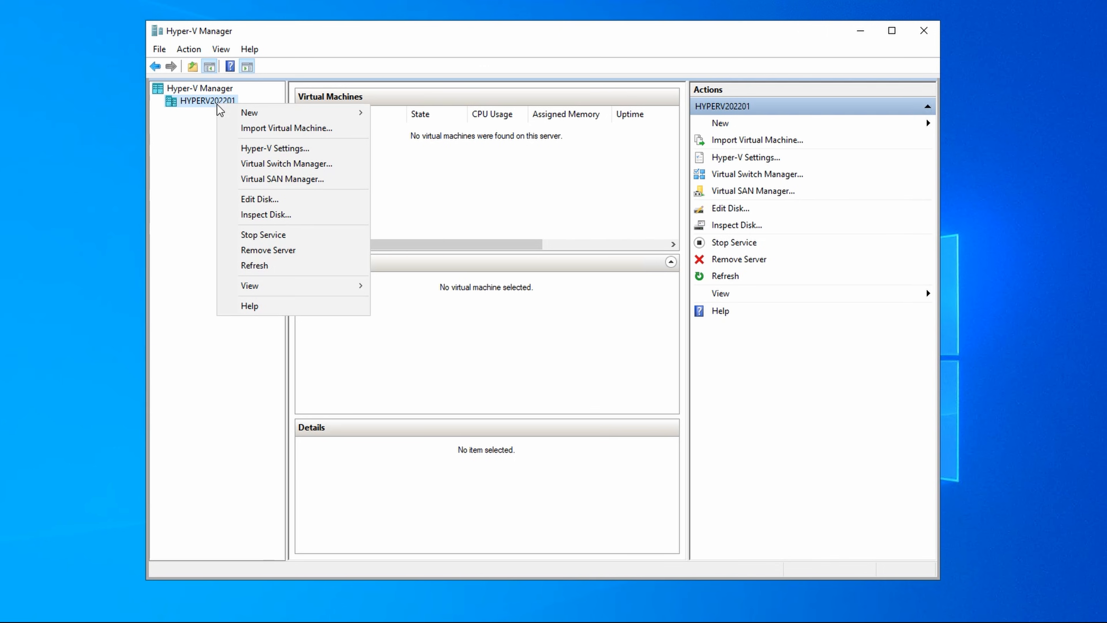
{"action": "mouse_move", "coordinate": [247, 111]}
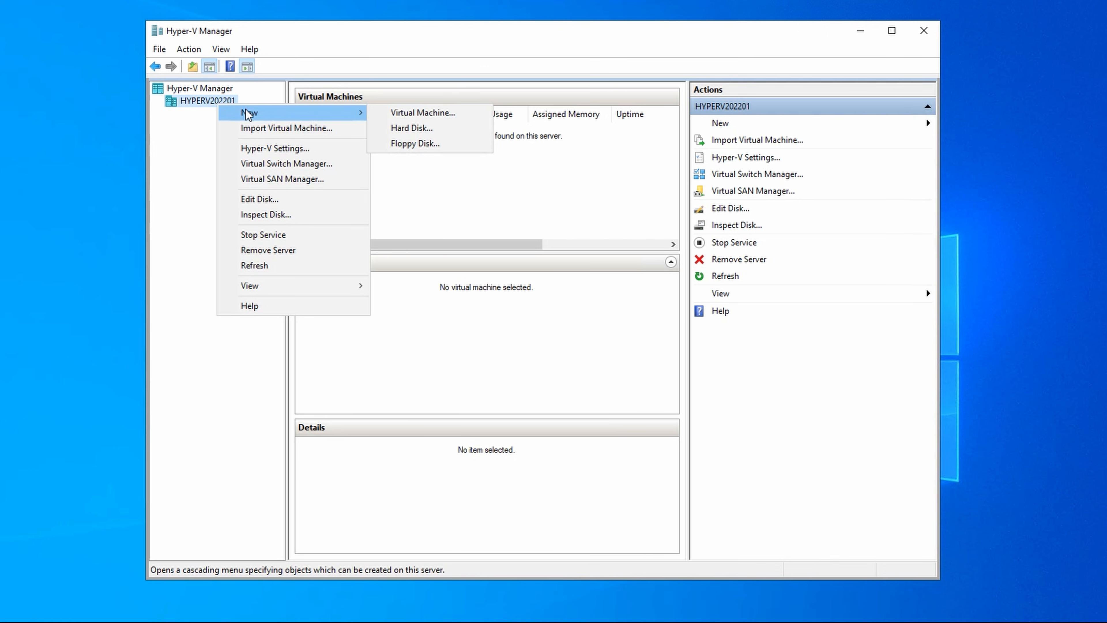
{"action": "left_click", "coordinate": [421, 112]}
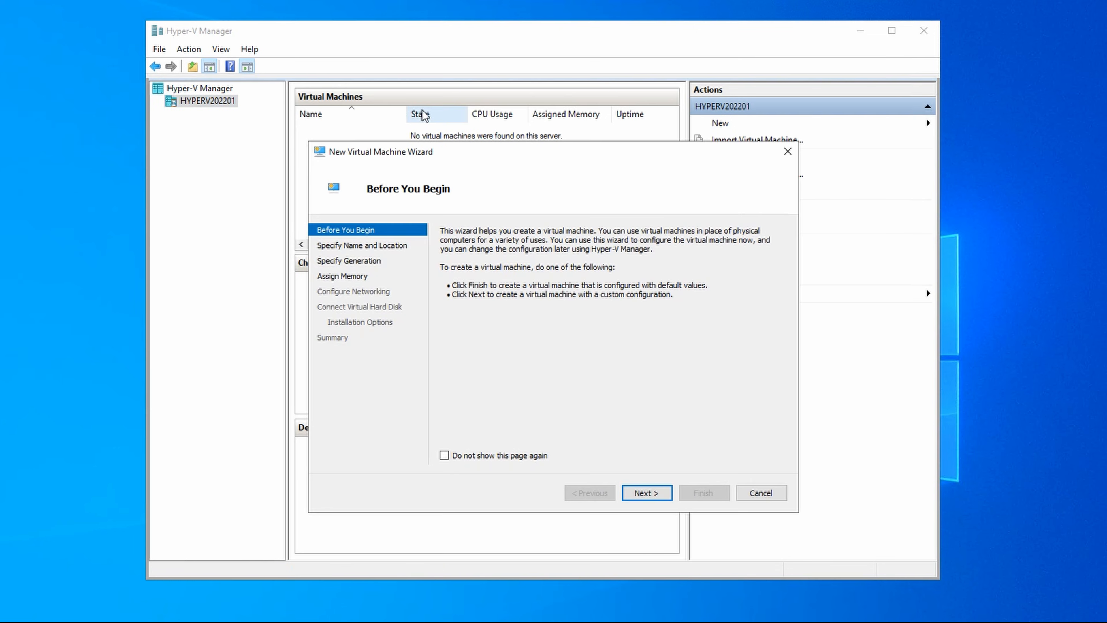
{"action": "left_click", "coordinate": [647, 493]}
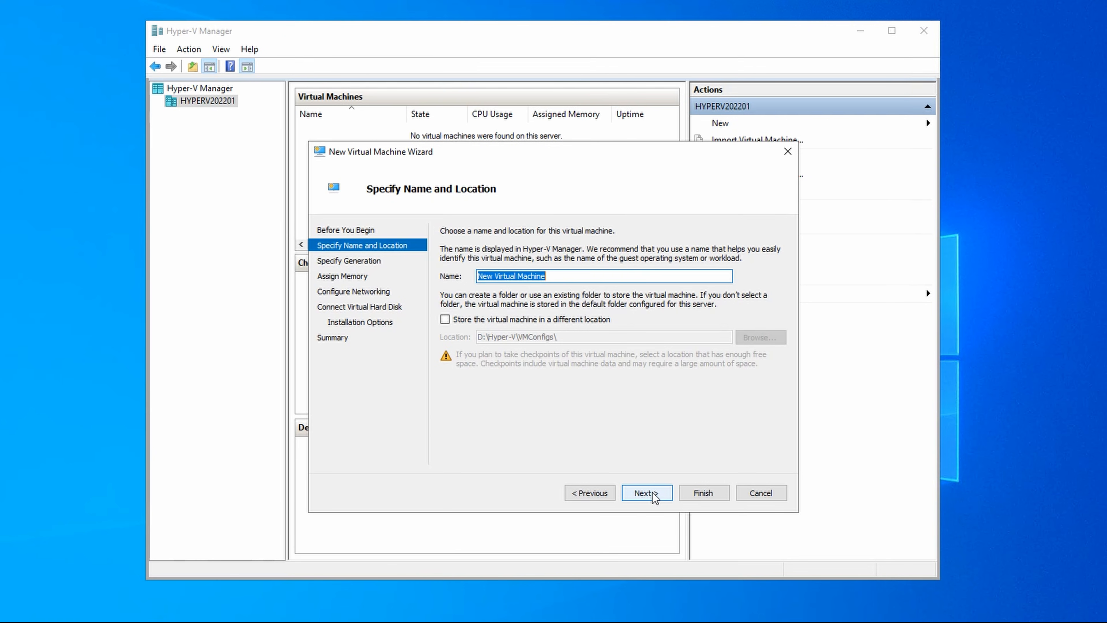
{"action": "type", "text": "TestVM1"}
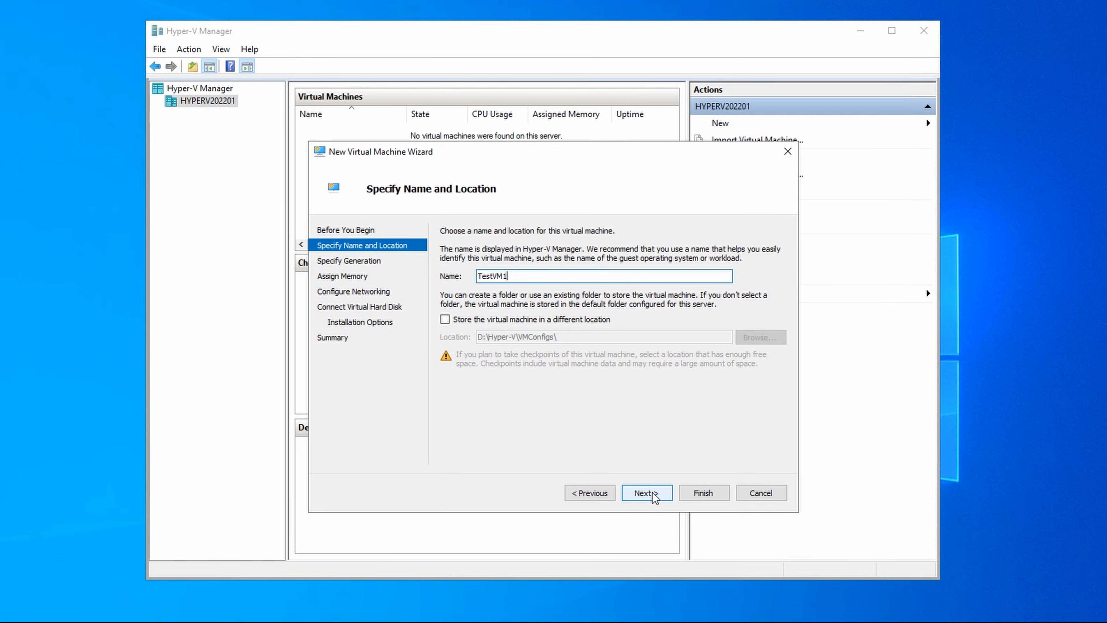
Step: Store the virtual machine in a different location, the folder D:\Hyper-V\VMConfigs\TestVM1
{"action": "left_click", "coordinate": [444, 320]}
{"action": "left_click", "coordinate": [581, 333]}
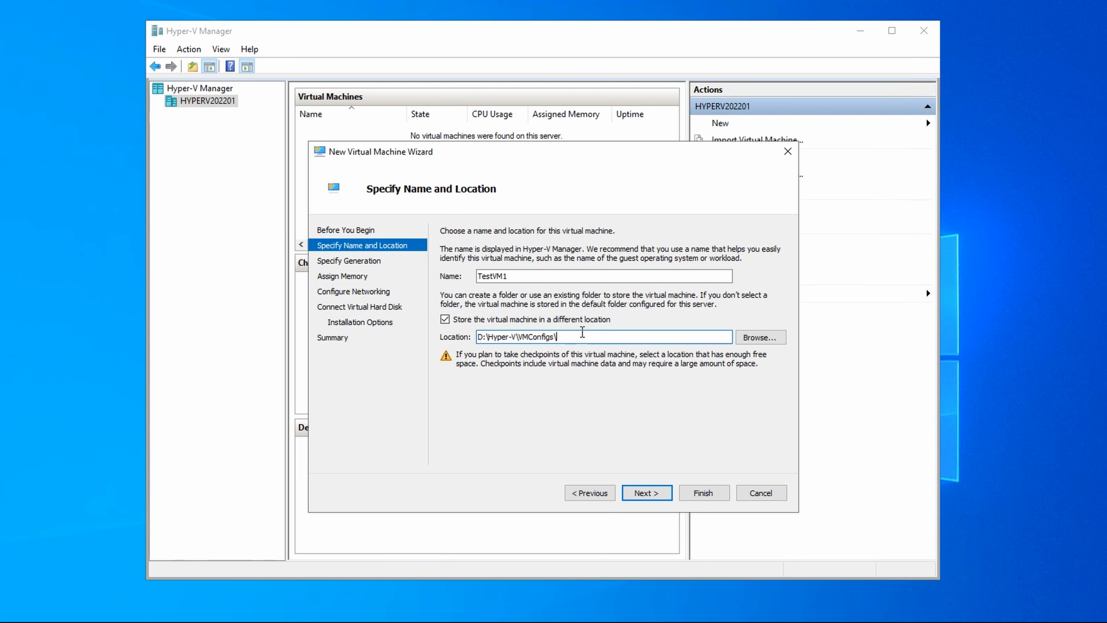
{"action": "type", "text": "TestVM1"}
{"action": "left_click", "coordinate": [646, 492]}
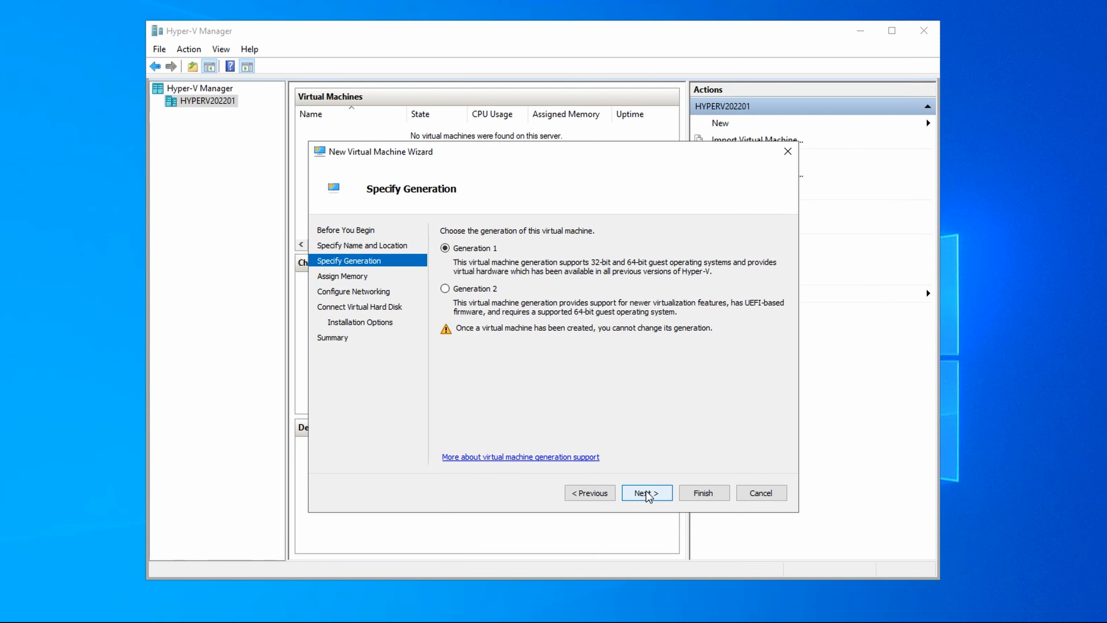
Step: Make the virtual machine Generation 2 and set its startup memory to 8192 MB
{"action": "left_click", "coordinate": [473, 289]}
{"action": "left_click", "coordinate": [640, 495]}
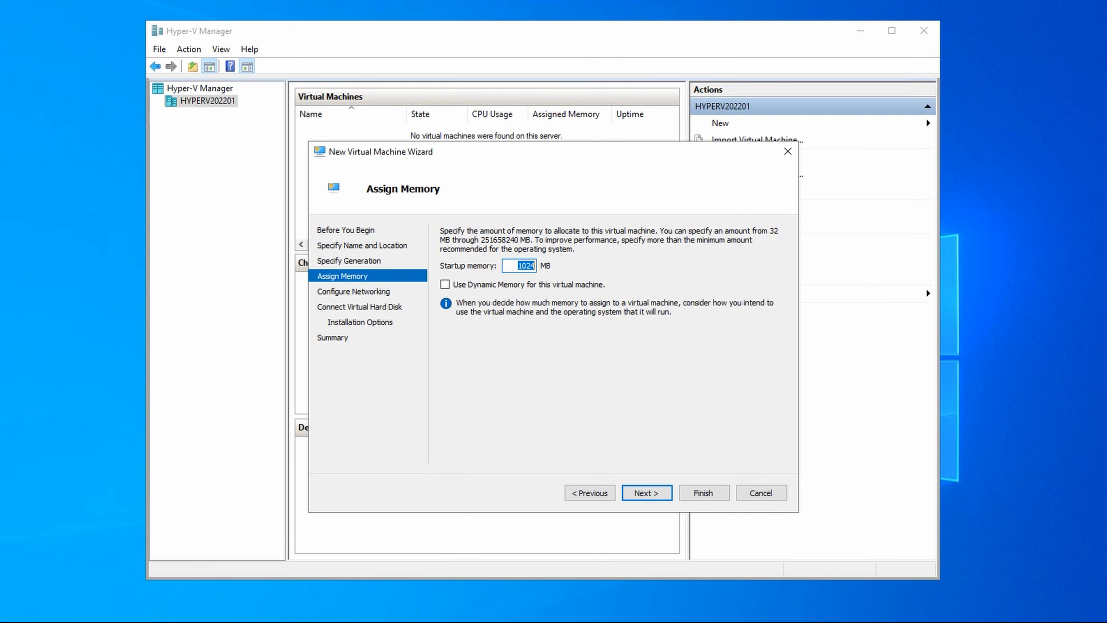
{"action": "type", "text": "8192"}
{"action": "left_click", "coordinate": [647, 491]}
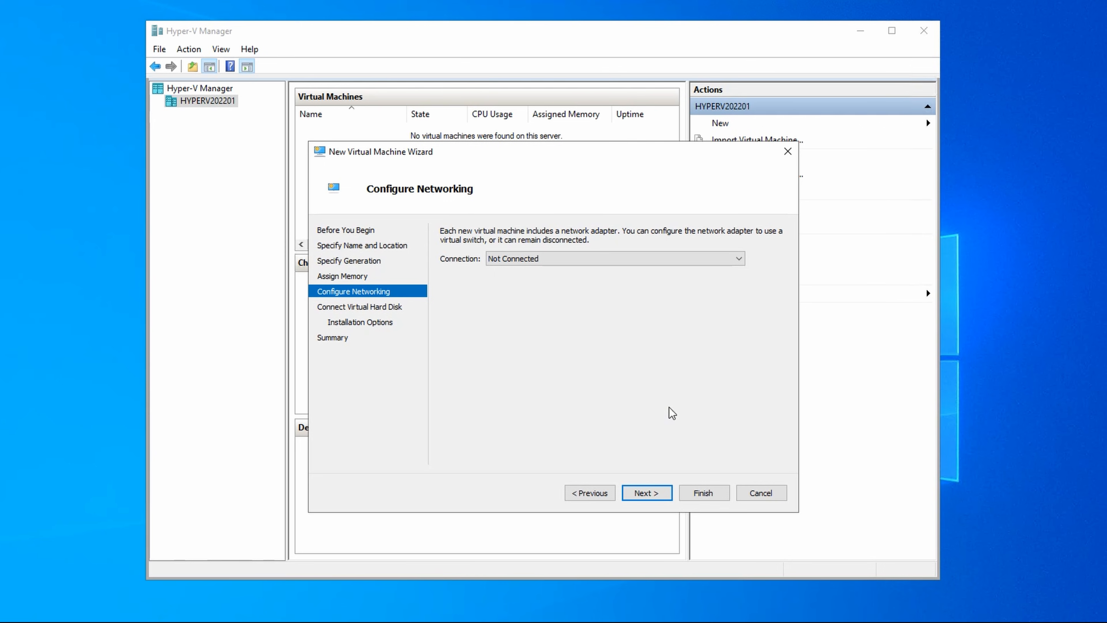
Step: Connect the virtual machine's network to ExternalVSwitch and accept a new 127 GB virtual hard disk named TestVM1.vhdx
{"action": "left_click", "coordinate": [683, 260]}
{"action": "left_click", "coordinate": [665, 279]}
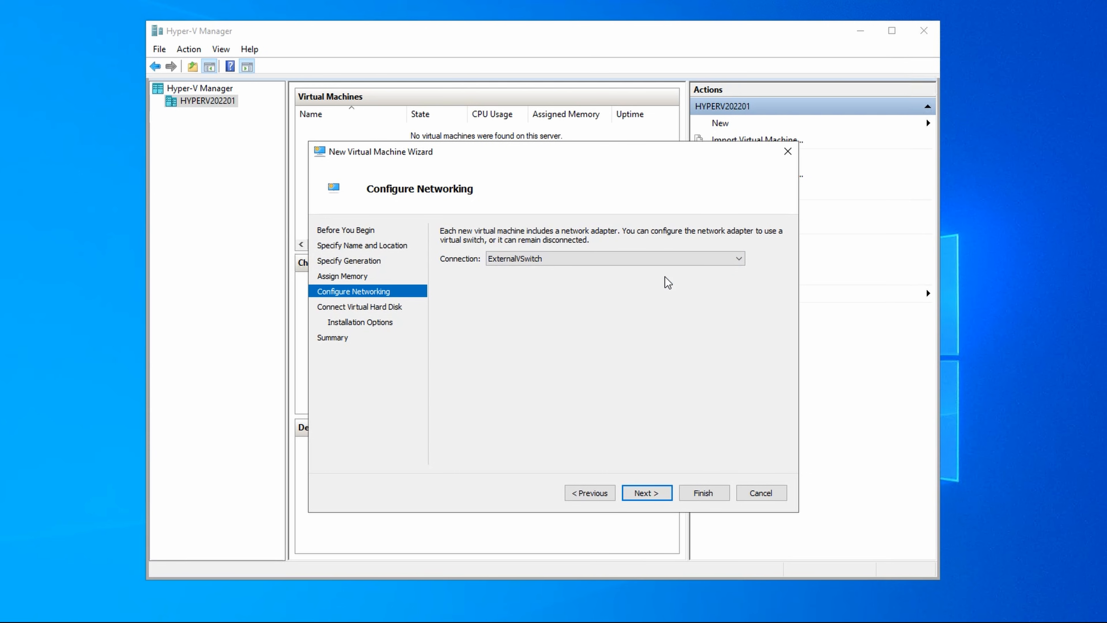
{"action": "left_click", "coordinate": [650, 496]}
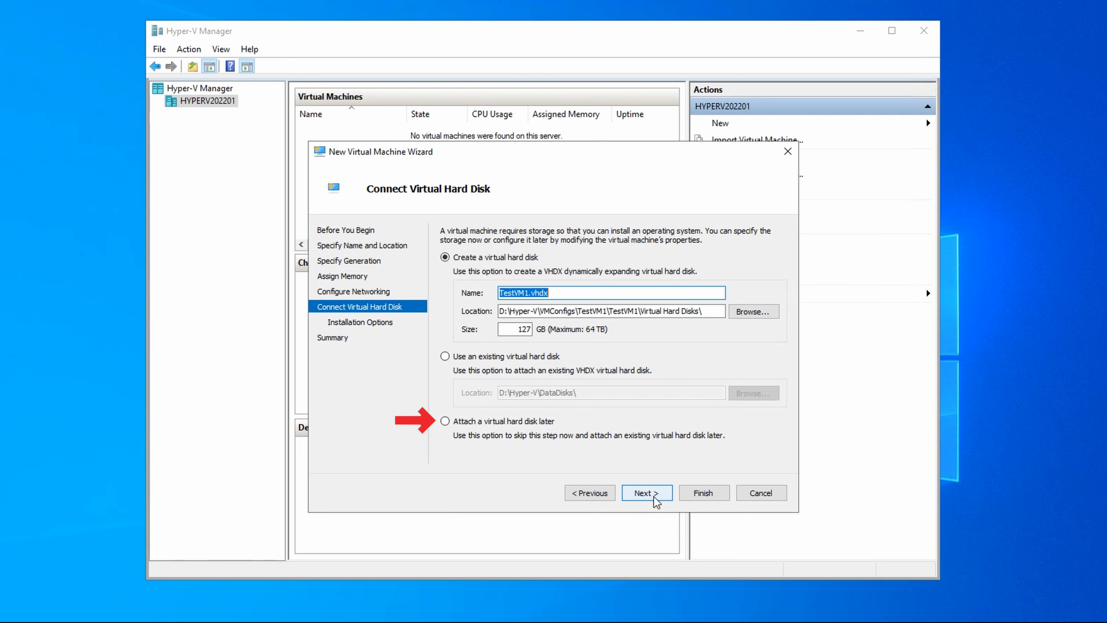
{"action": "left_click", "coordinate": [654, 497]}
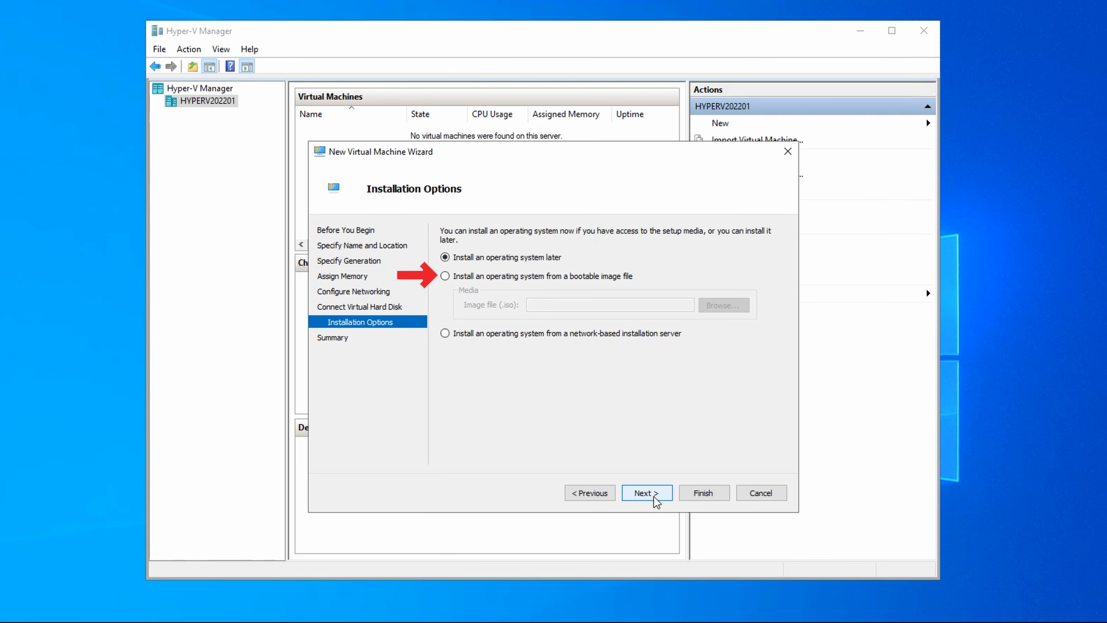
Step: Choose to install from the bootable image en-us_windows_server_2022_updated_nov_2023_x64_dvd_f4882e88 in D:\ISO and finish creating the virtual machine
{"action": "left_click", "coordinate": [511, 279]}
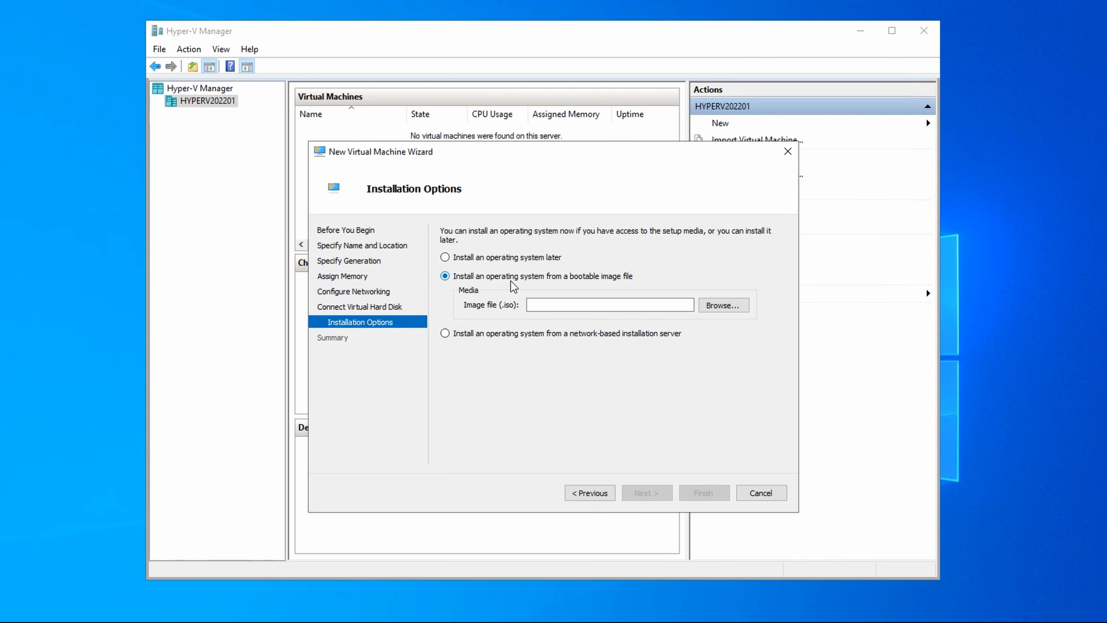
{"action": "left_click", "coordinate": [724, 305]}
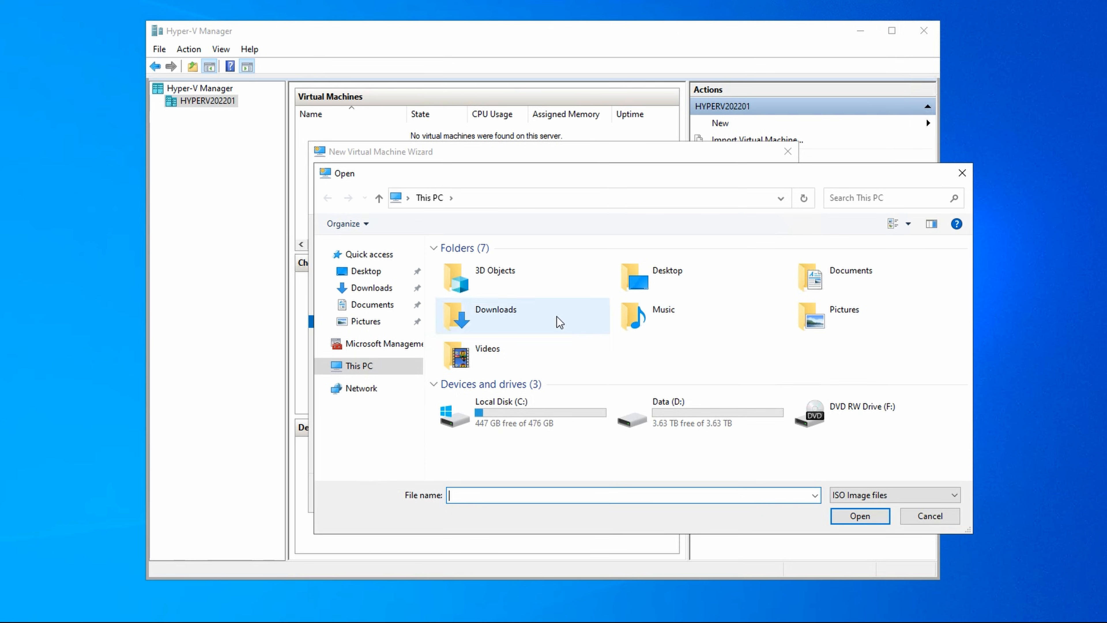
{"action": "double_click", "coordinate": [671, 422]}
{"action": "double_click", "coordinate": [498, 283]}
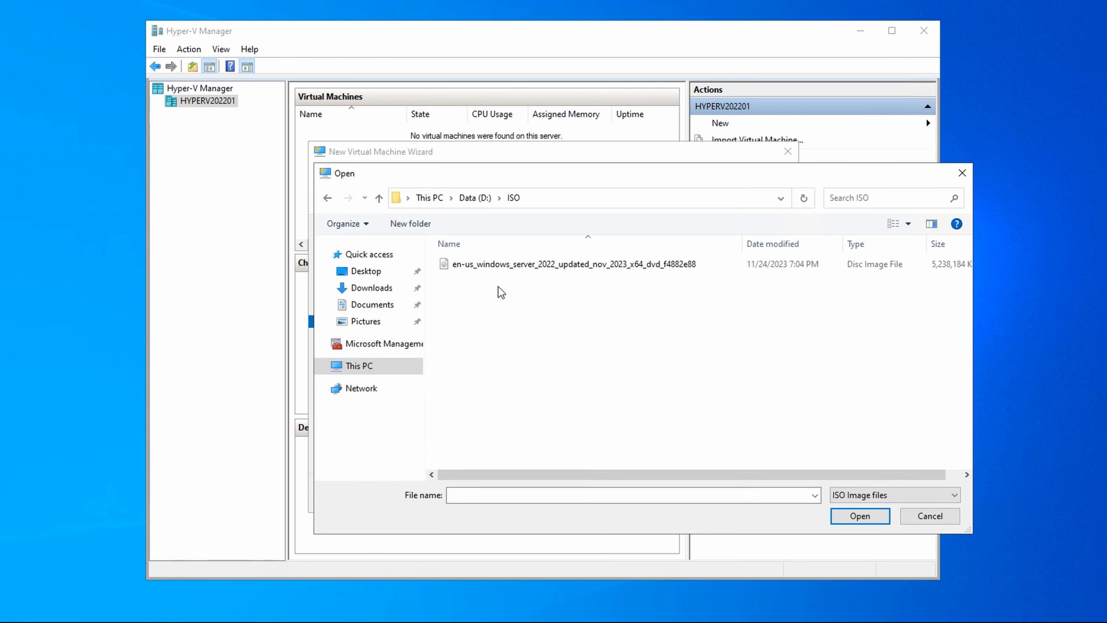
{"action": "left_click", "coordinate": [514, 265]}
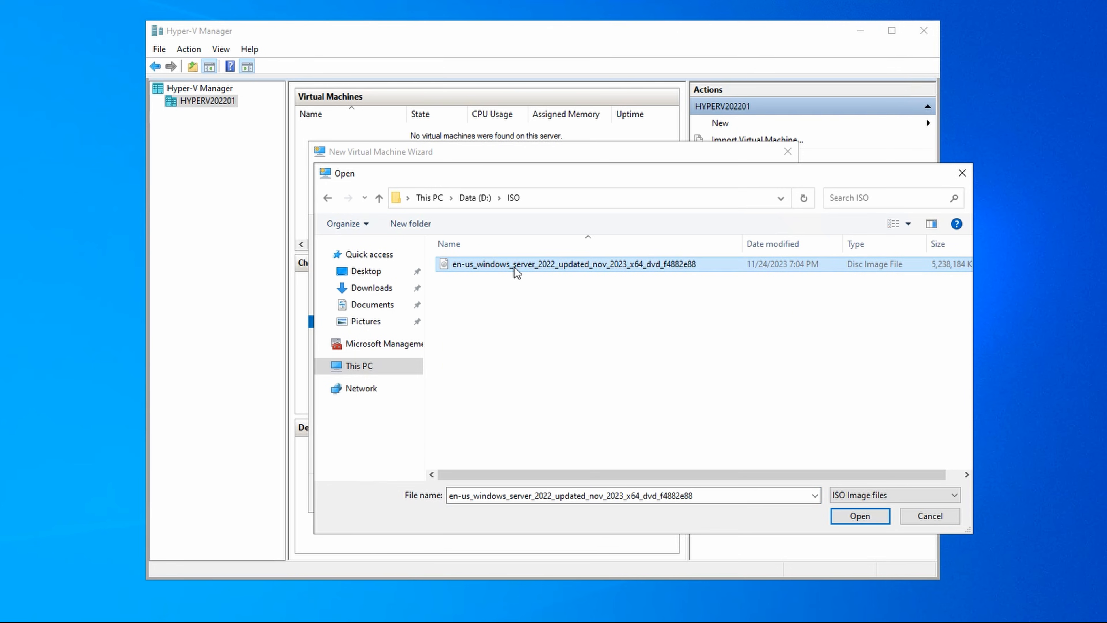
{"action": "left_click", "coordinate": [854, 518]}
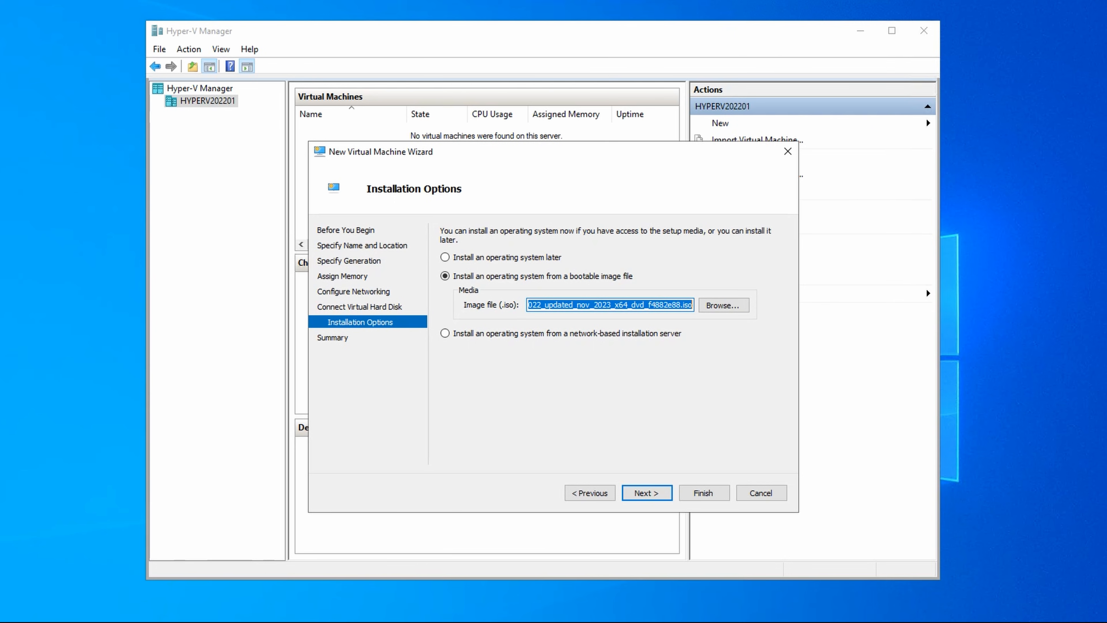
{"action": "left_click", "coordinate": [656, 492]}
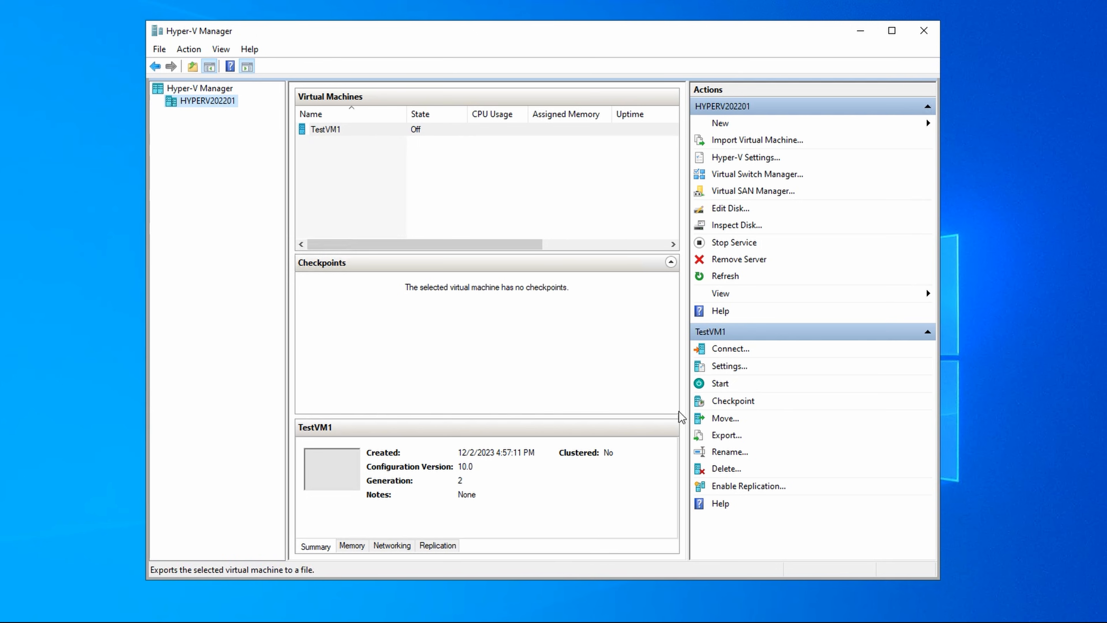
Step: Connect to TestVM1, start it, and boot it from the installation DVD
{"action": "right_click", "coordinate": [336, 133]}
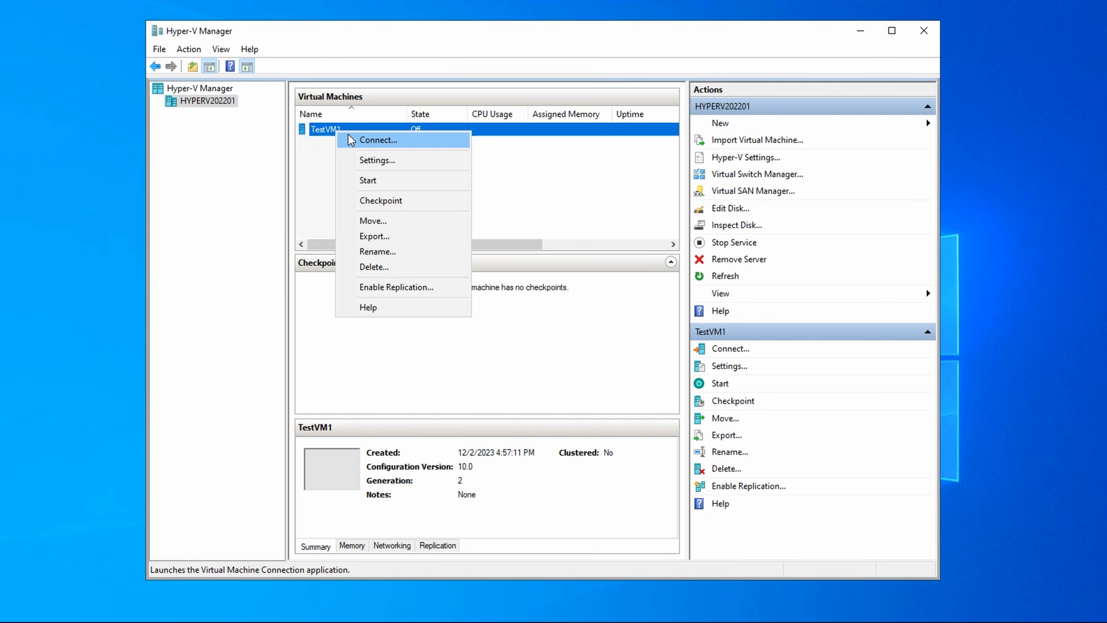
{"action": "left_click", "coordinate": [356, 140]}
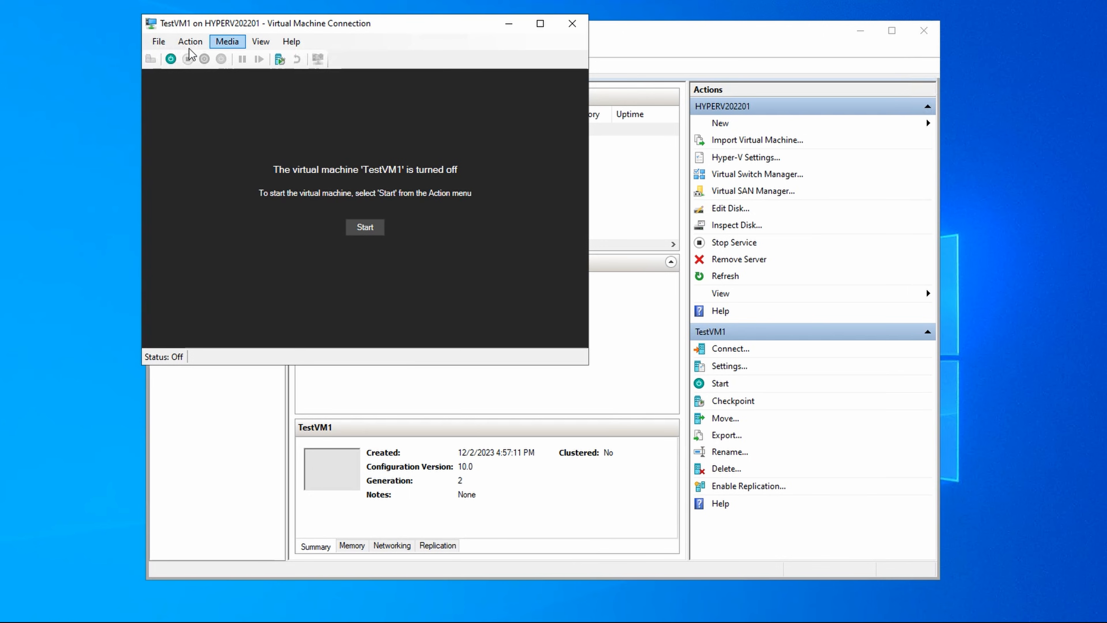
{"action": "left_click", "coordinate": [172, 59]}
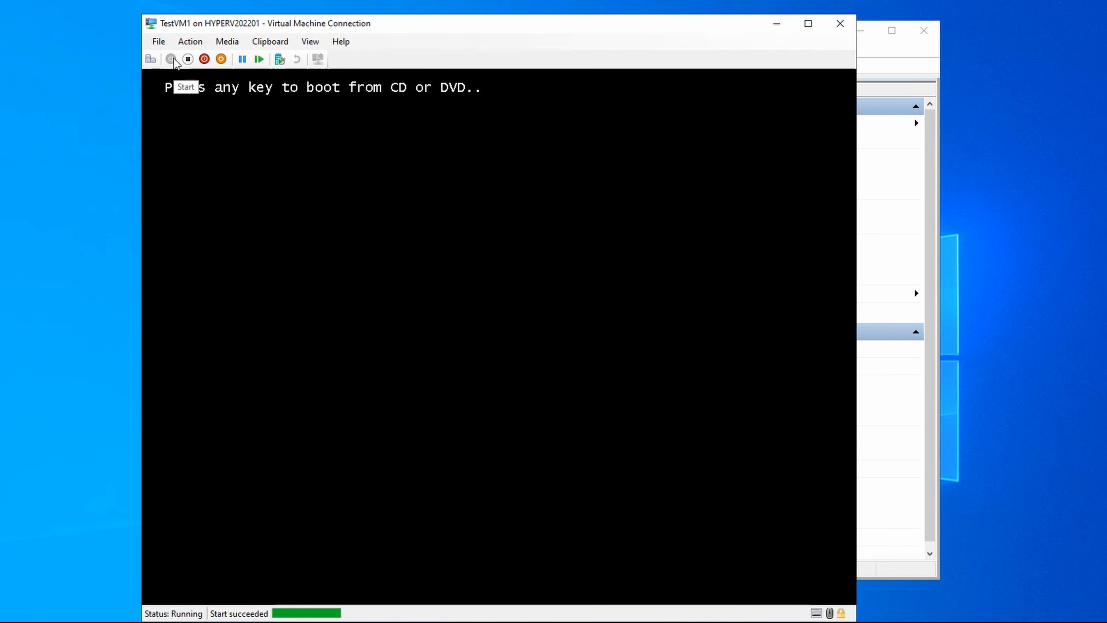
{"action": "key", "text": "Return"}
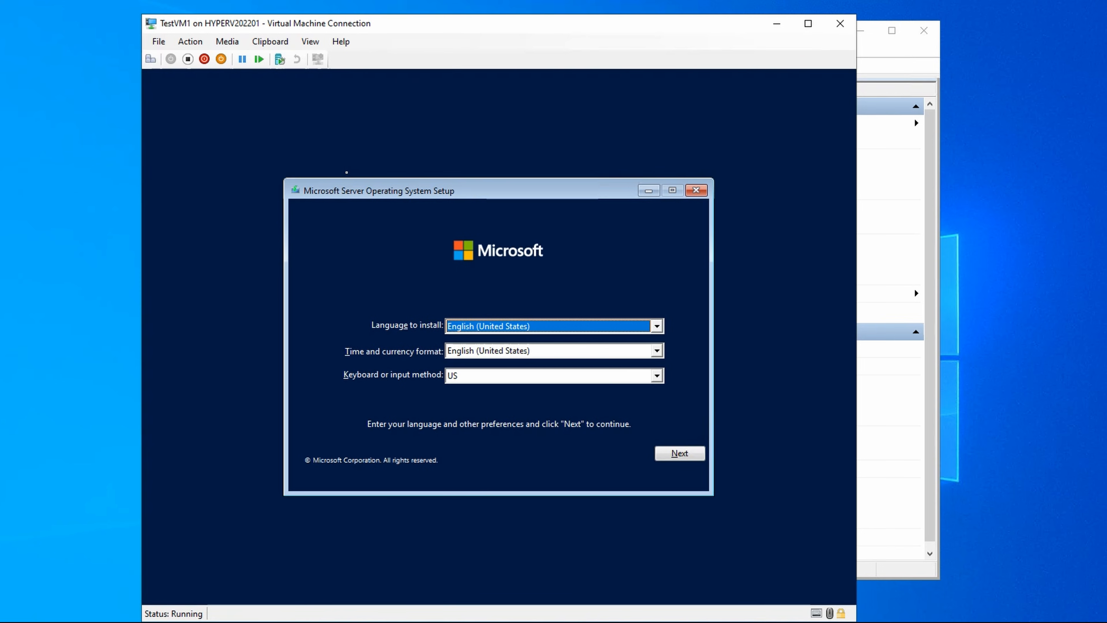
Step: Begin the server installation with the default language settings and no product key, selecting Windows Server 2022 Datacenter (Desktop Experience)
{"action": "left_click", "coordinate": [691, 456]}
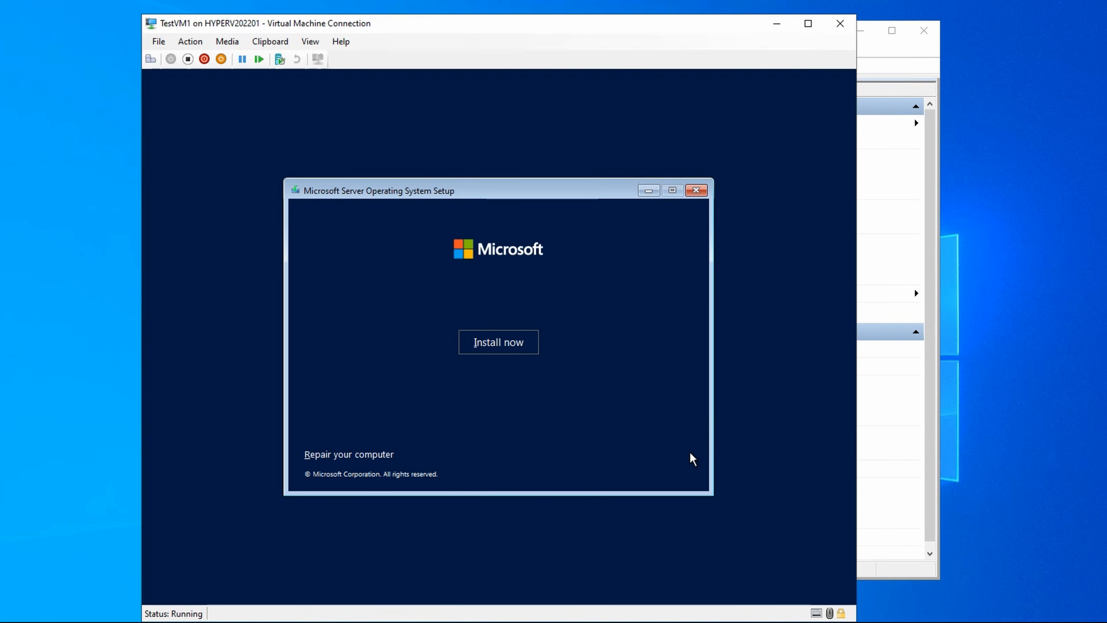
{"action": "left_click", "coordinate": [506, 342]}
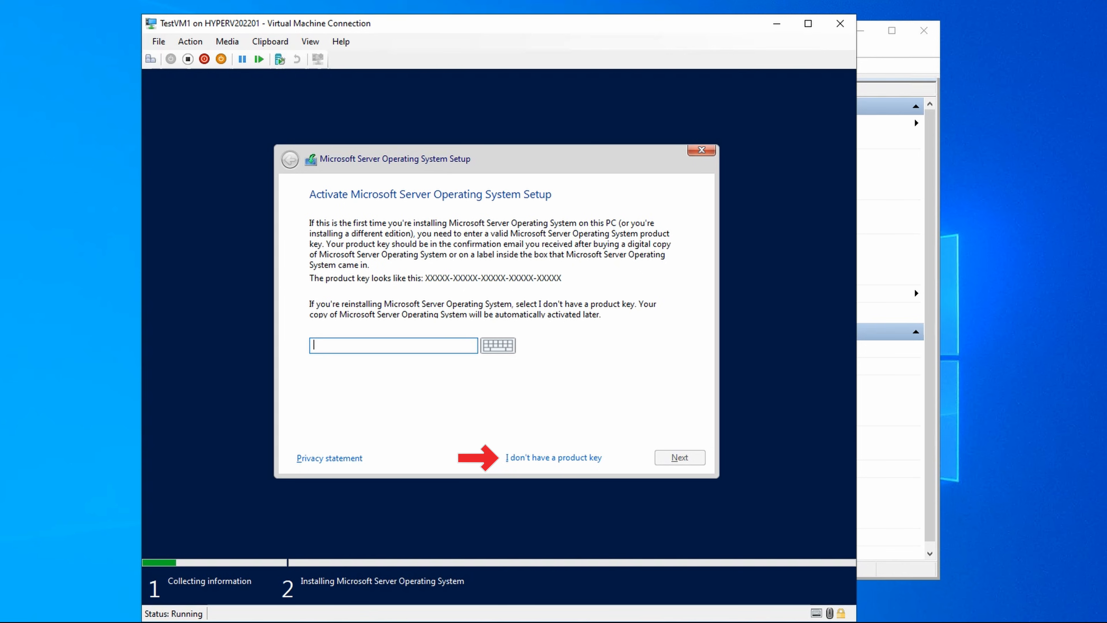
{"action": "left_click", "coordinate": [556, 457]}
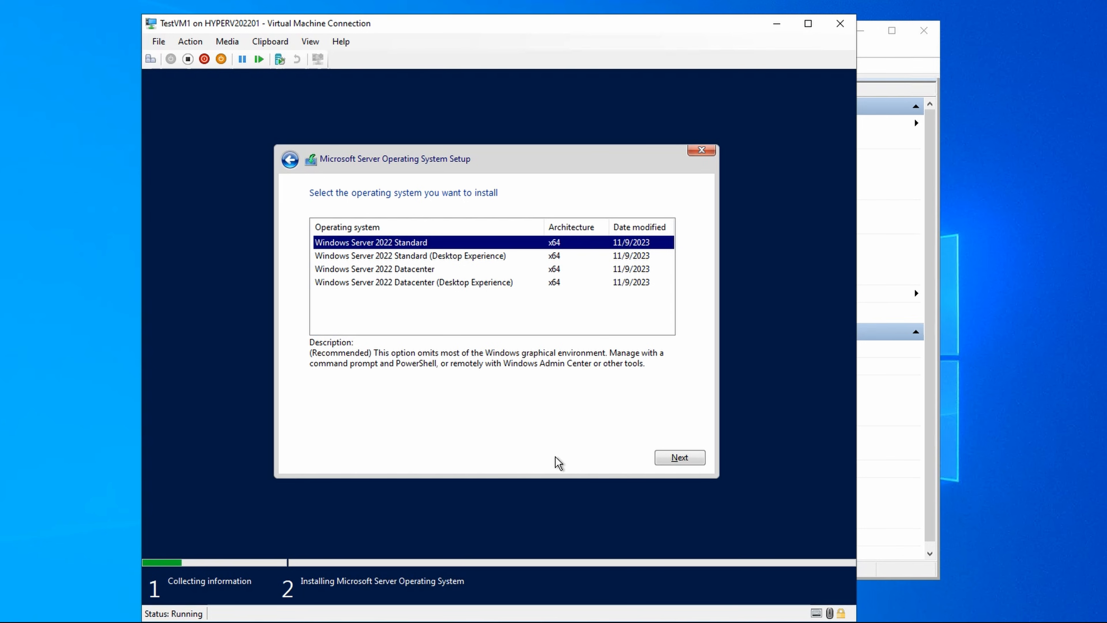
{"action": "left_click", "coordinate": [513, 282]}
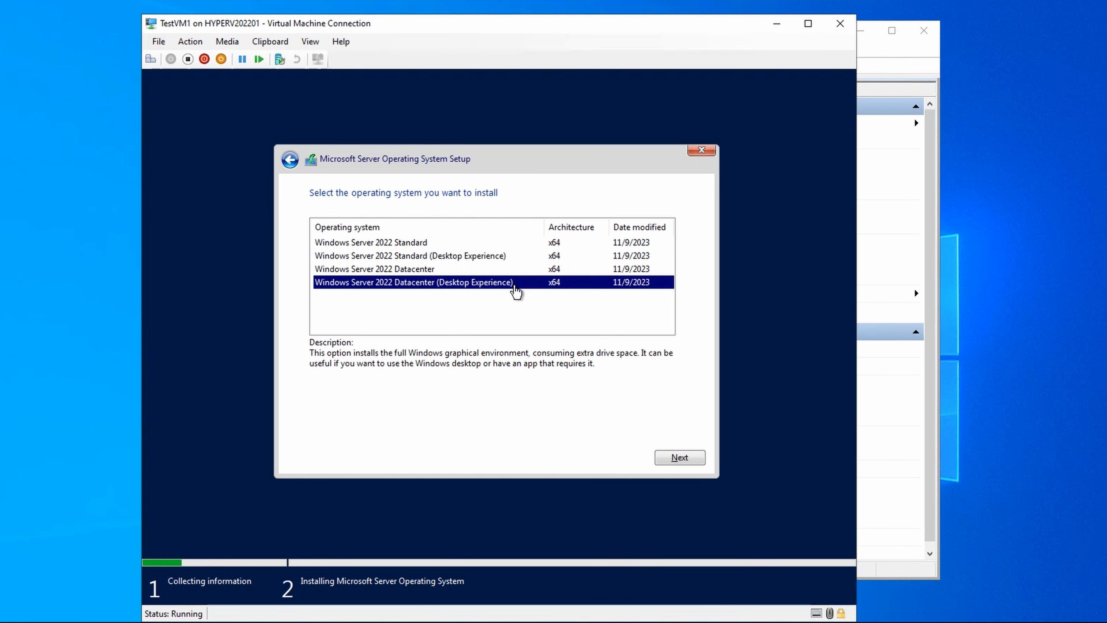
{"action": "left_click", "coordinate": [677, 459]}
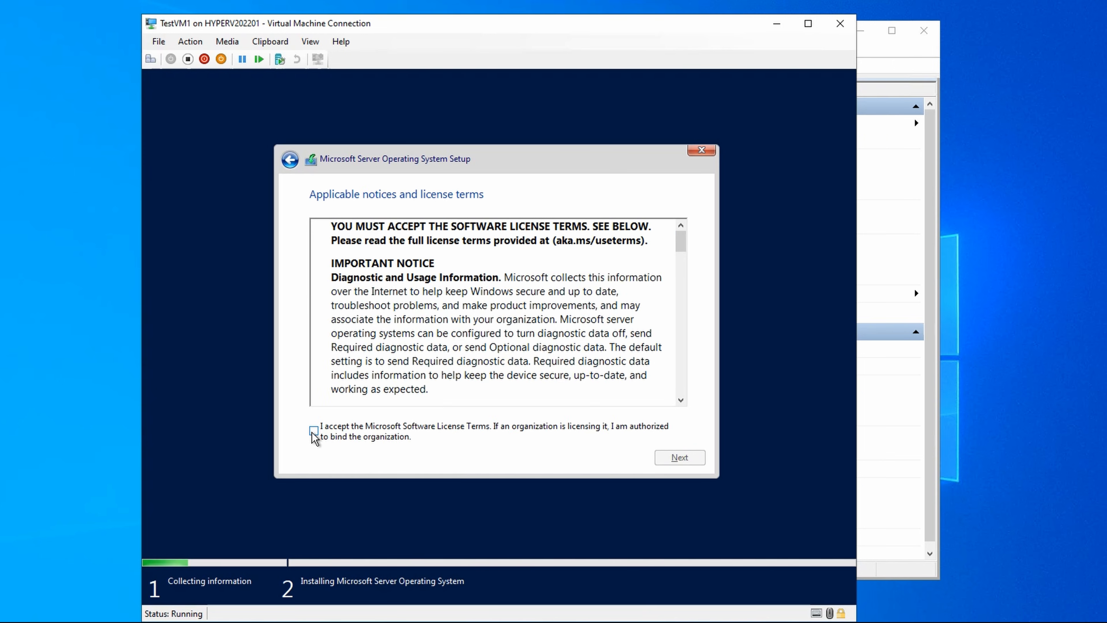
Step: Accept the license terms and run a Custom installation onto Drive 0 Unallocated Space
{"action": "left_click", "coordinate": [314, 430]}
{"action": "left_click", "coordinate": [679, 458]}
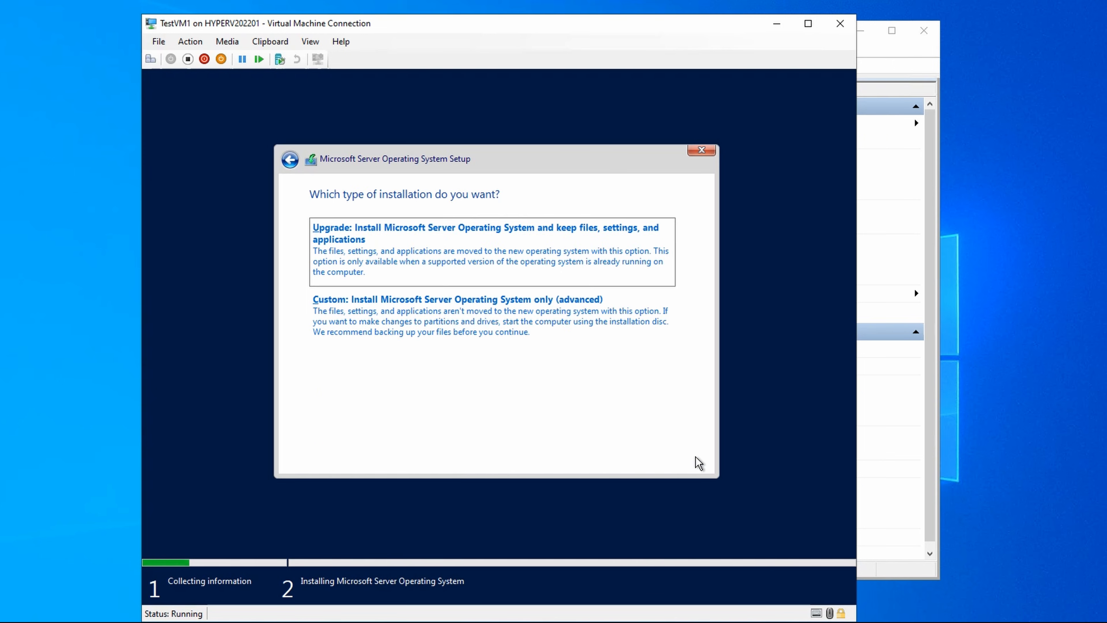
{"action": "left_click", "coordinate": [490, 331]}
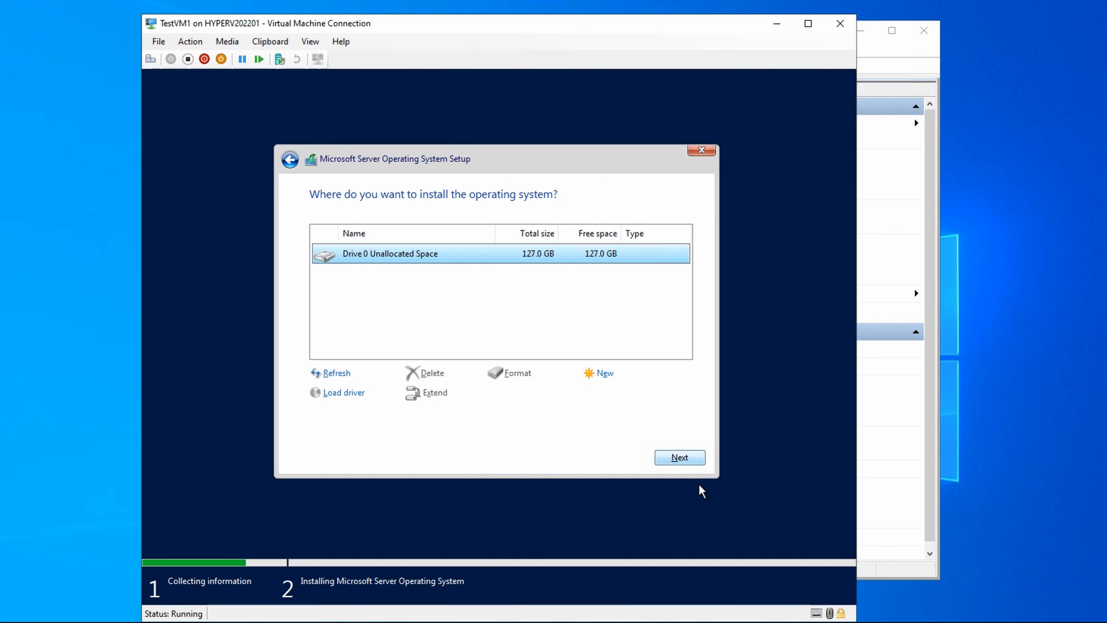
{"action": "left_click", "coordinate": [690, 459]}
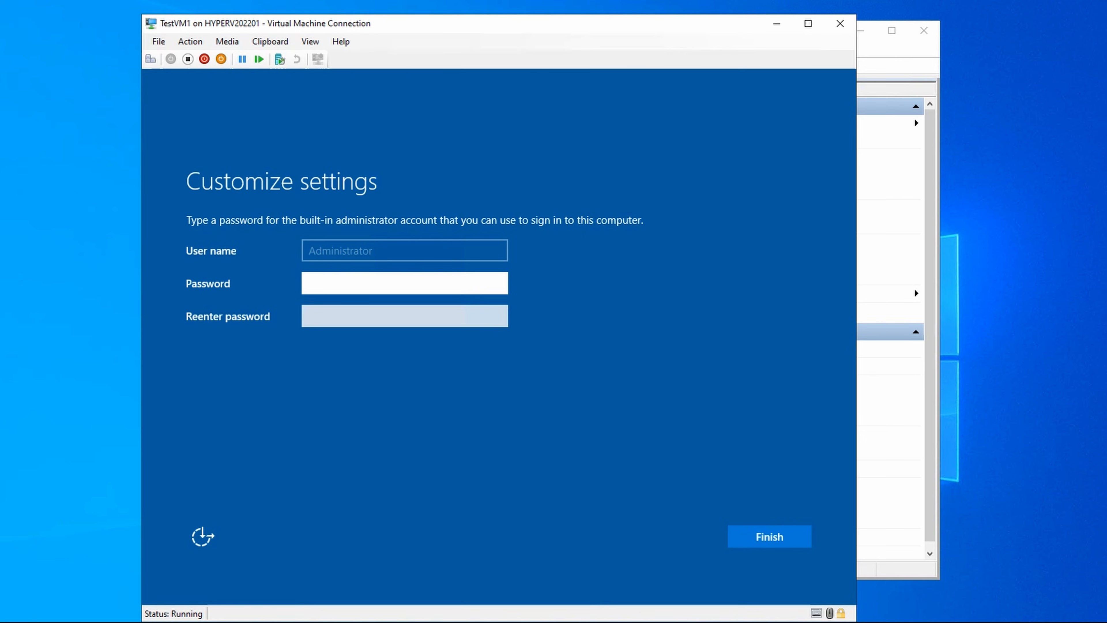
Step: Enter and confirm the password for the built-in administrator account to finish setup
{"action": "type", "text": "Pa$"}
{"action": "type", "text": "•••"}
{"action": "type", "text": "•••"}
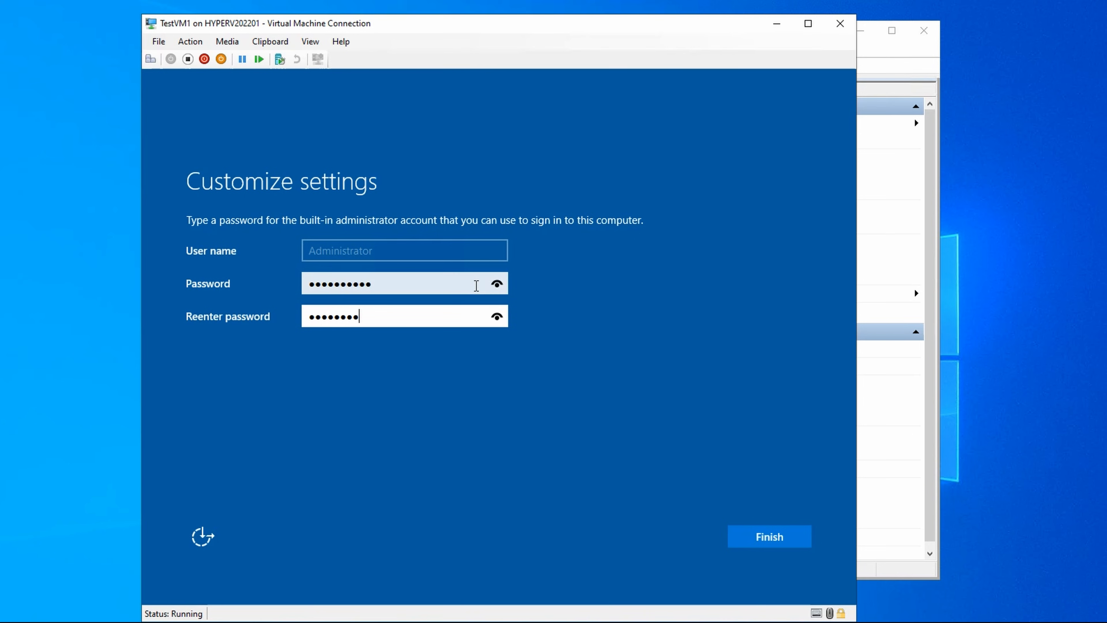
{"action": "key", "text": "Return"}
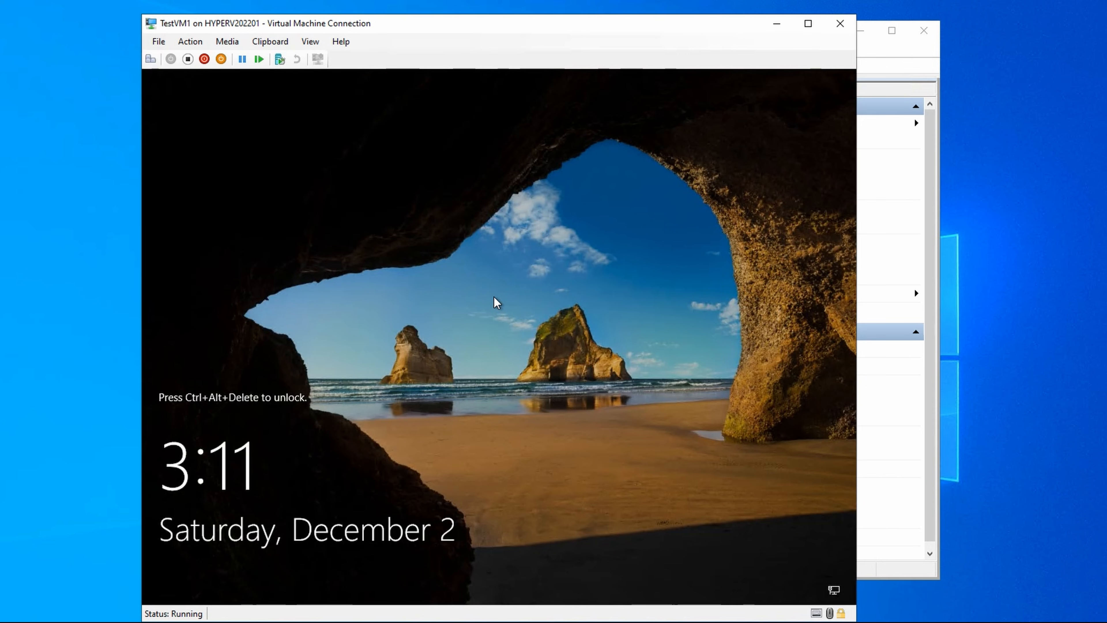
Step: Unlock TestVM1 with Ctrl+Alt+Delete and sign in using the administrator account password
{"action": "left_click", "coordinate": [151, 59]}
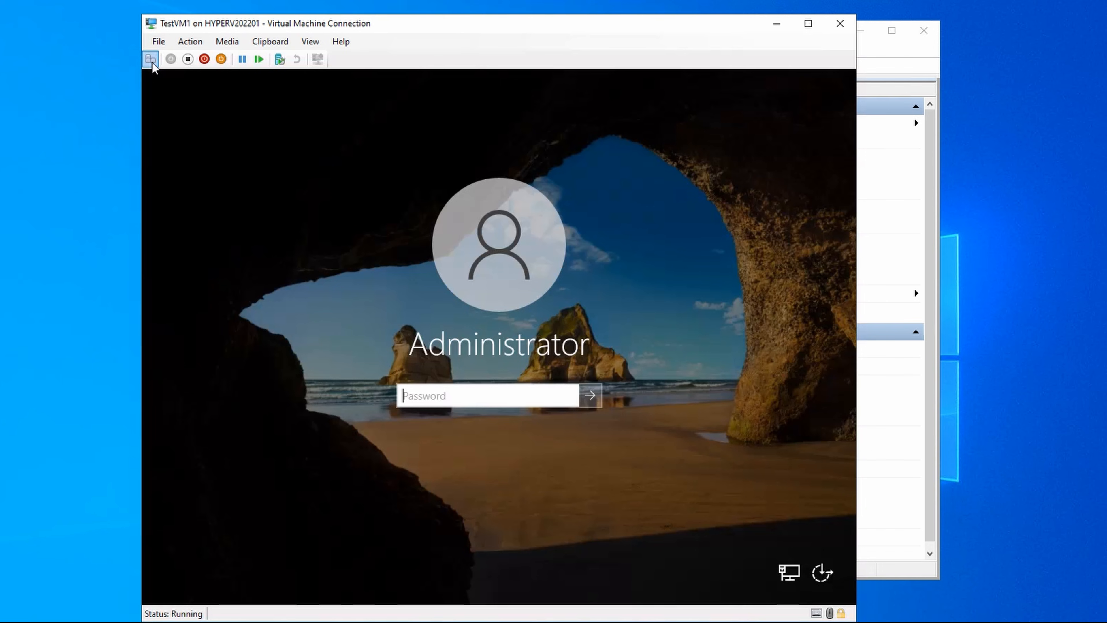
{"action": "type", "text": "••••••••••"}
{"action": "key", "text": "Return"}
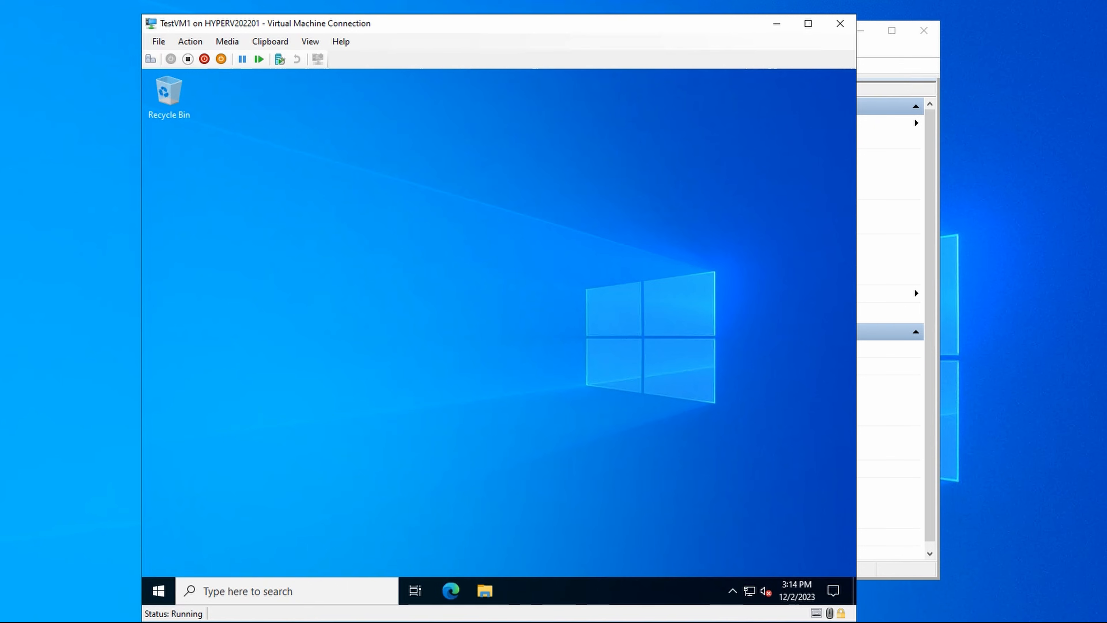
Step: Open Command Prompt inside TestVM1 and run ipconfig to check its network configuration
{"action": "left_click", "coordinate": [359, 589]}
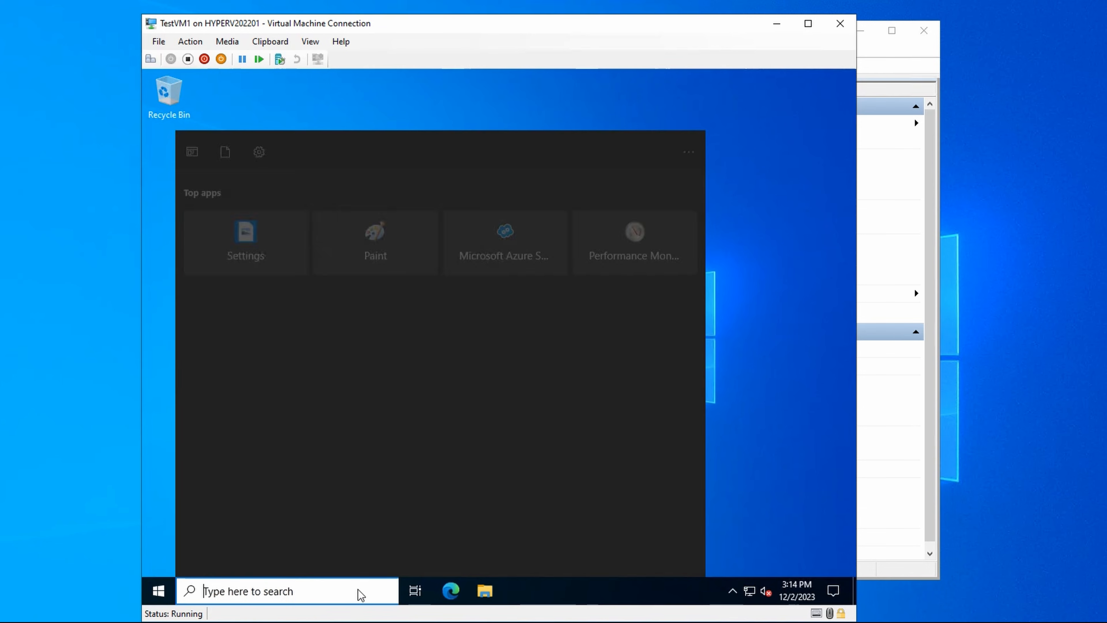
{"action": "type", "text": "Command Prompt"}
{"action": "key", "text": "Return"}
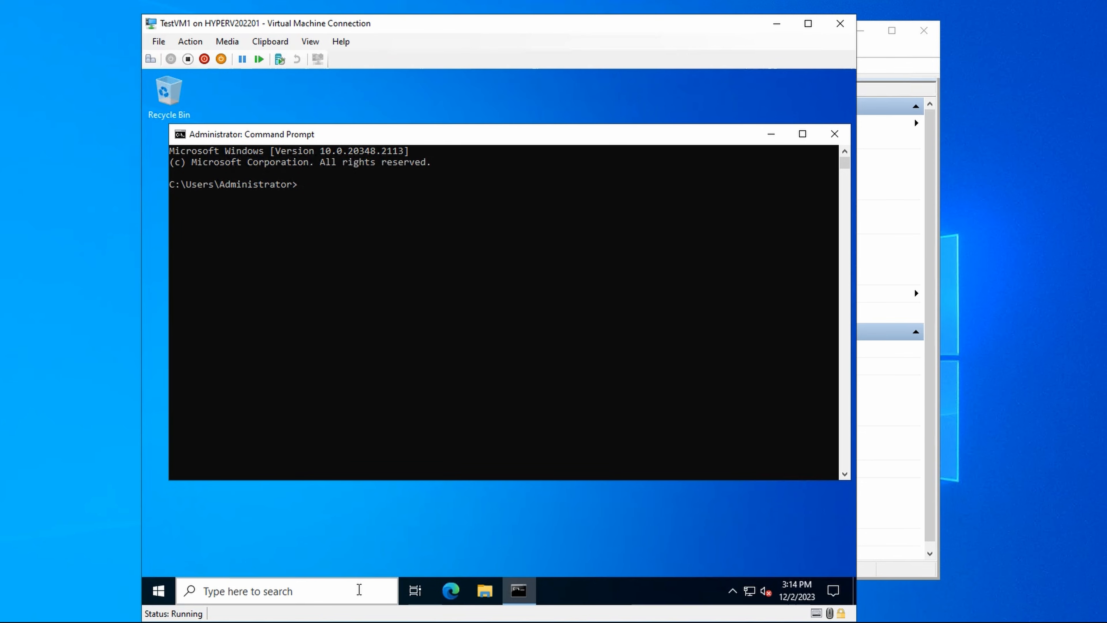
{"action": "type", "text": "ipconfig"}
{"action": "key", "text": "Return"}
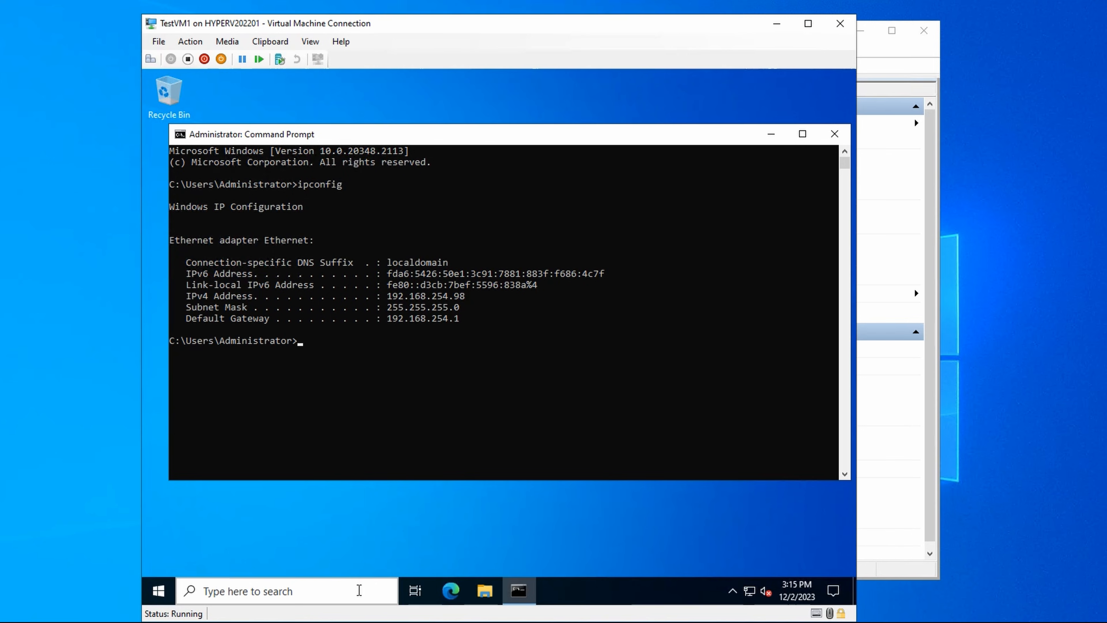
Step: Test the virtual machine's internet connectivity by pinging 8.8.8.8
{"action": "type", "text": "ping 8.8.8.8"}
{"action": "key", "text": "Return"}
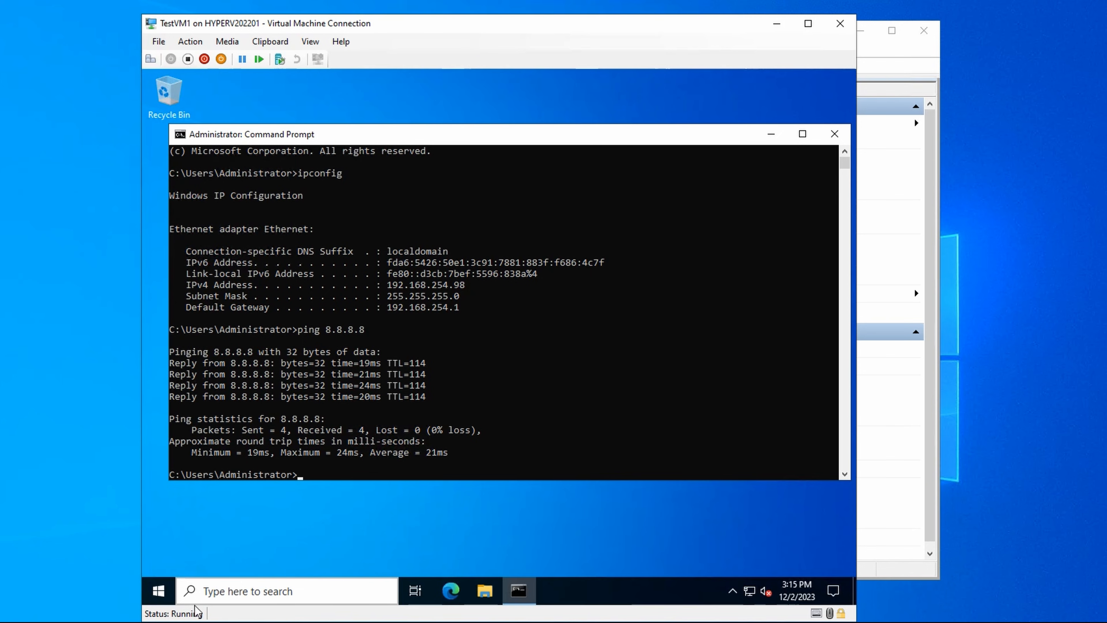
Step: Shut down TestVM1 with the reason Other (Unplanned) and close its connection window
{"action": "right_click", "coordinate": [170, 598]}
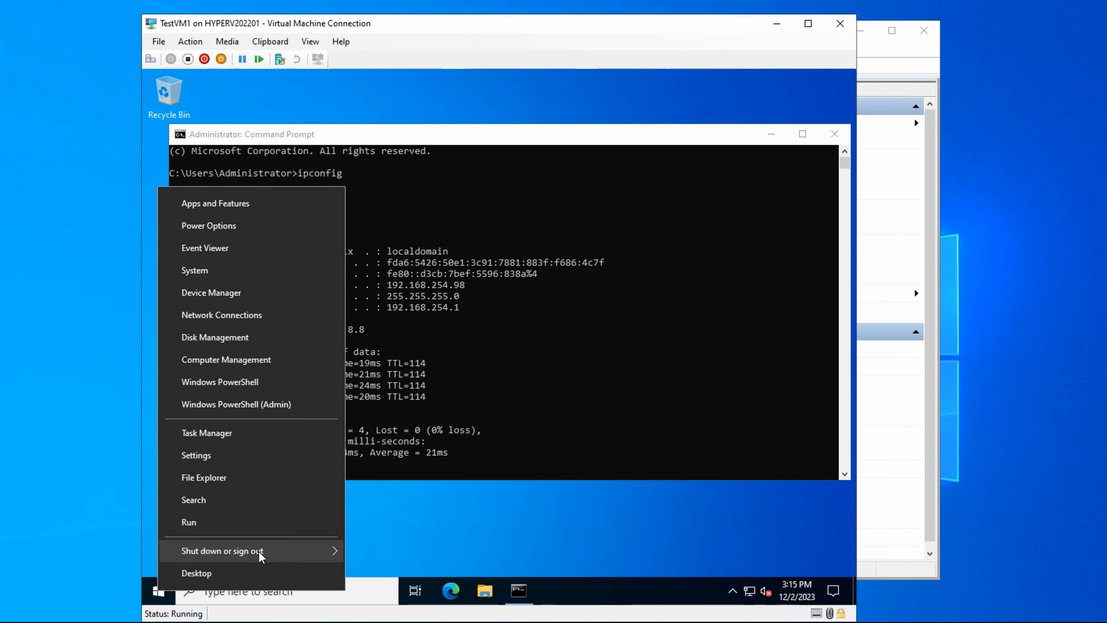
{"action": "mouse_move", "coordinate": [262, 553]}
{"action": "left_click", "coordinate": [393, 527]}
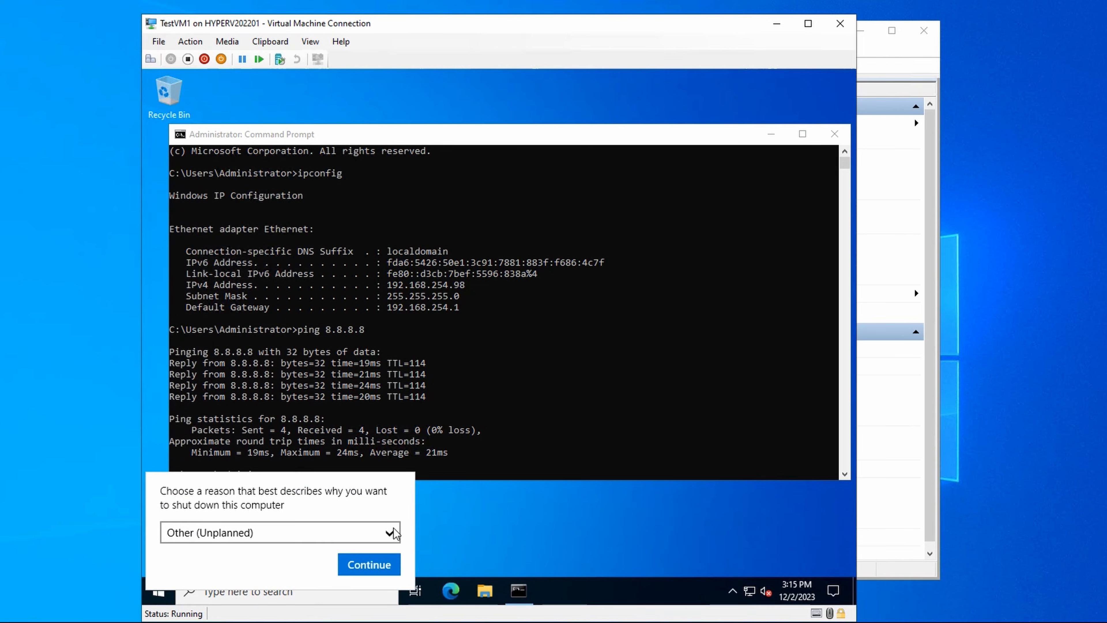
{"action": "left_click", "coordinate": [365, 565]}
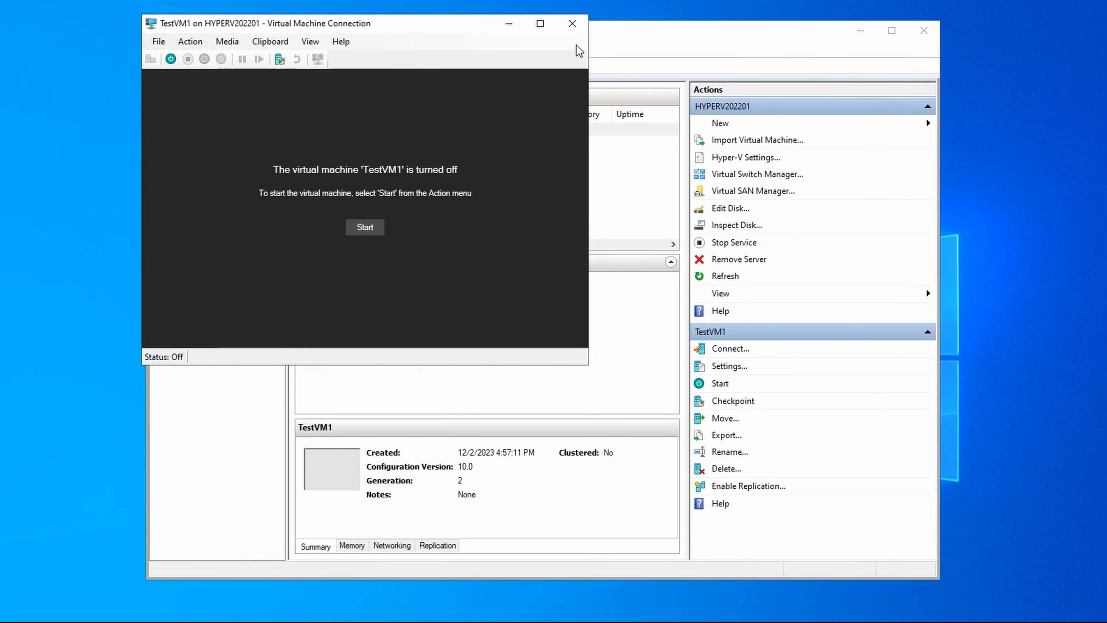
{"action": "left_click", "coordinate": [573, 27]}
Step: Switch TestVM1's network adapter to the InternalVSwitch virtual switch in its settings and apply the change
{"action": "right_click", "coordinate": [353, 134]}
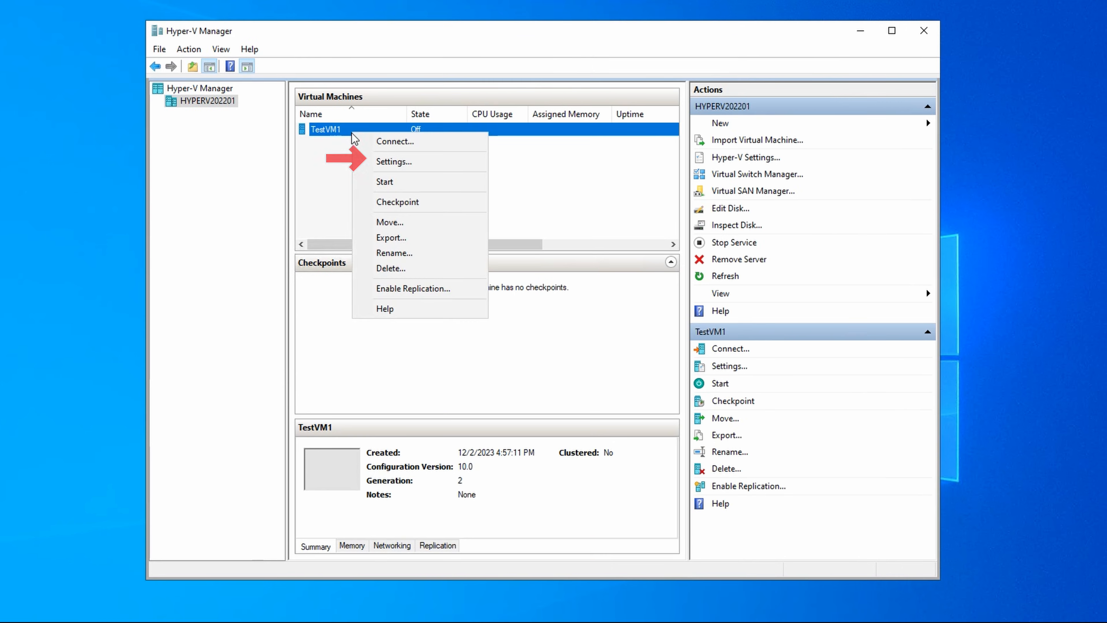
{"action": "left_click", "coordinate": [380, 163]}
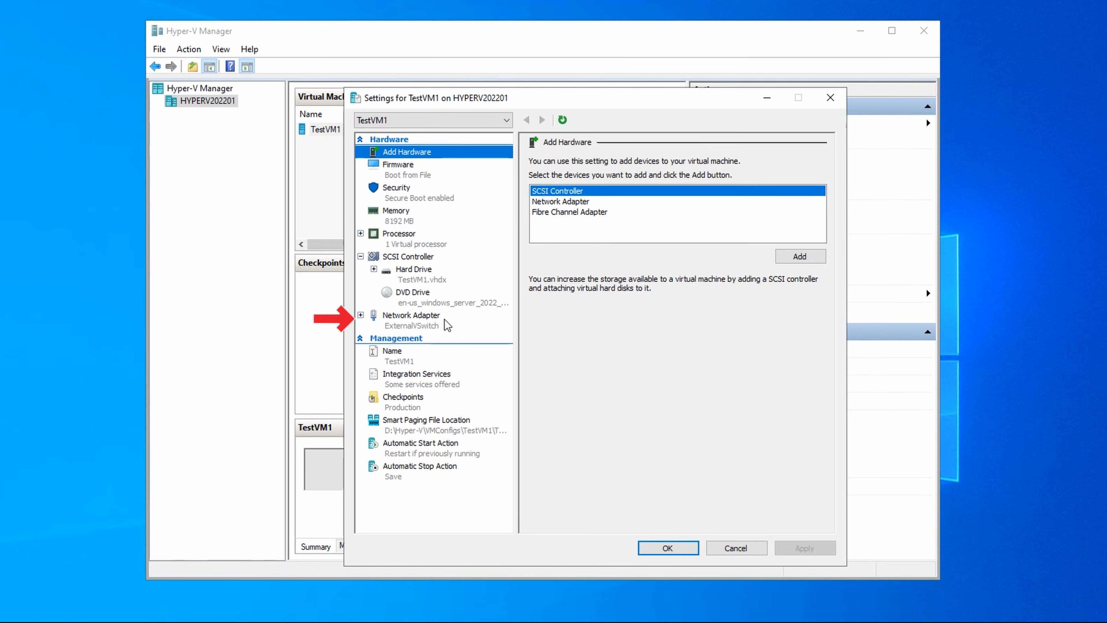
{"action": "left_click", "coordinate": [445, 323]}
{"action": "left_click", "coordinate": [759, 189]}
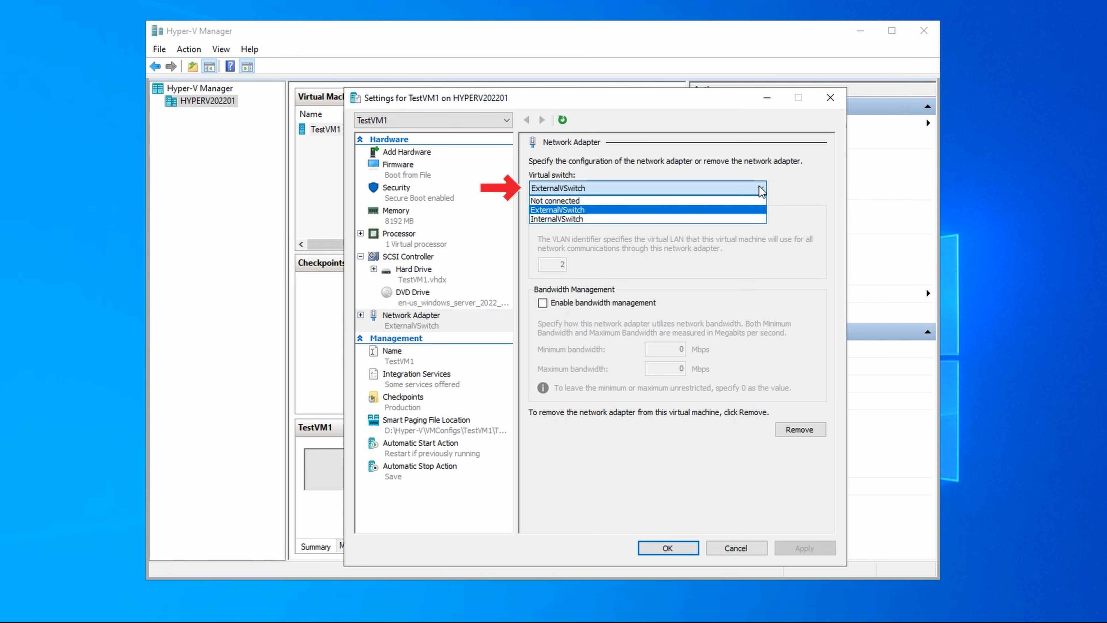
{"action": "left_click", "coordinate": [575, 219]}
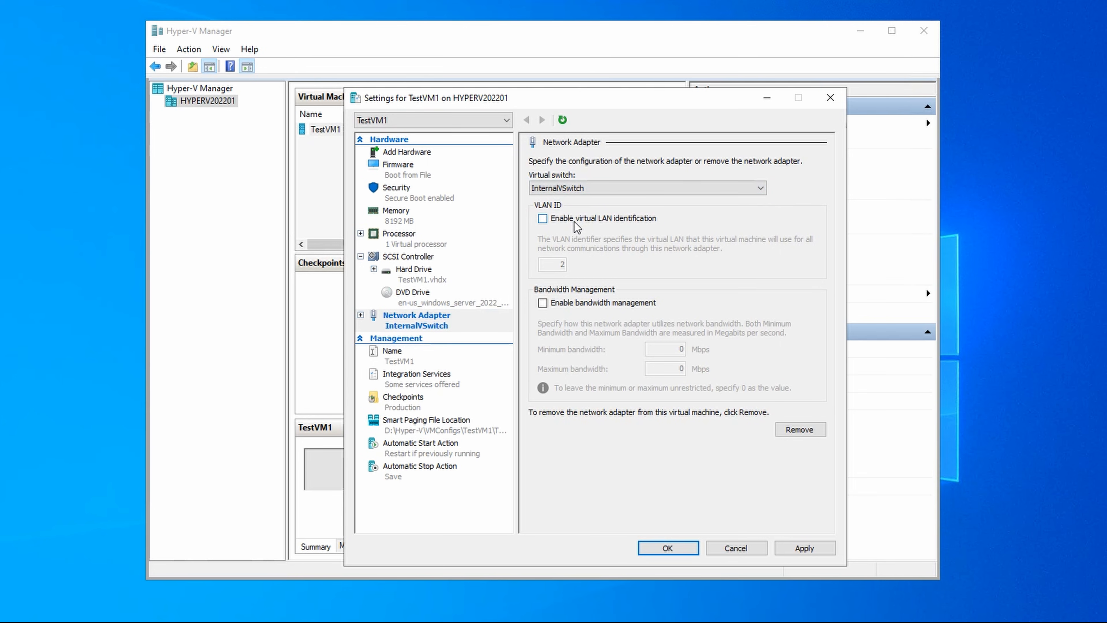
{"action": "left_click", "coordinate": [804, 548]}
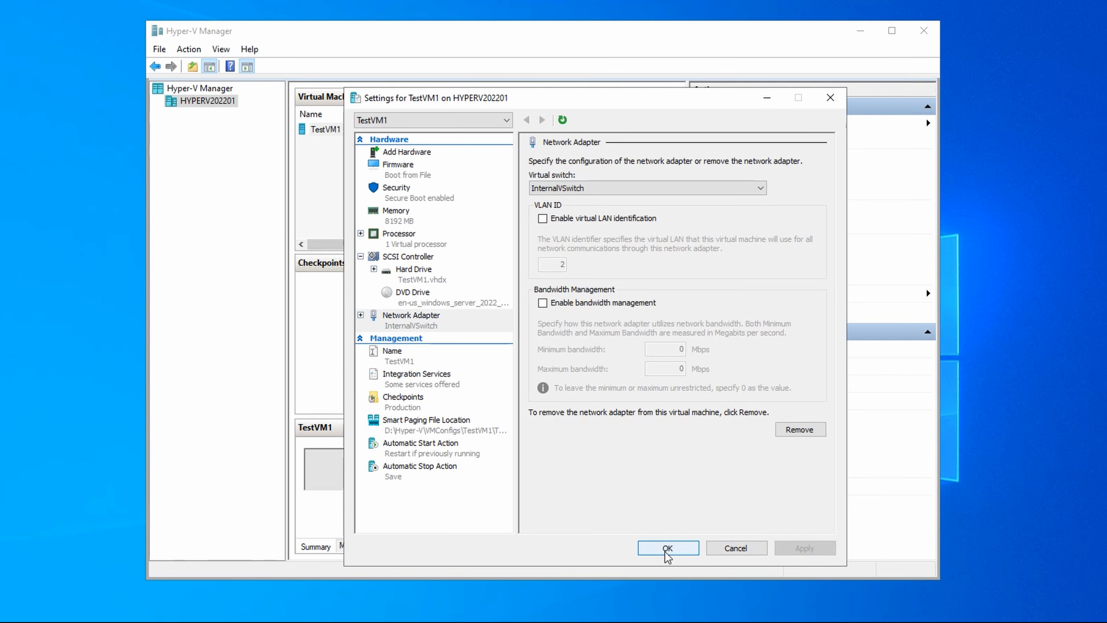
{"action": "left_click", "coordinate": [667, 549]}
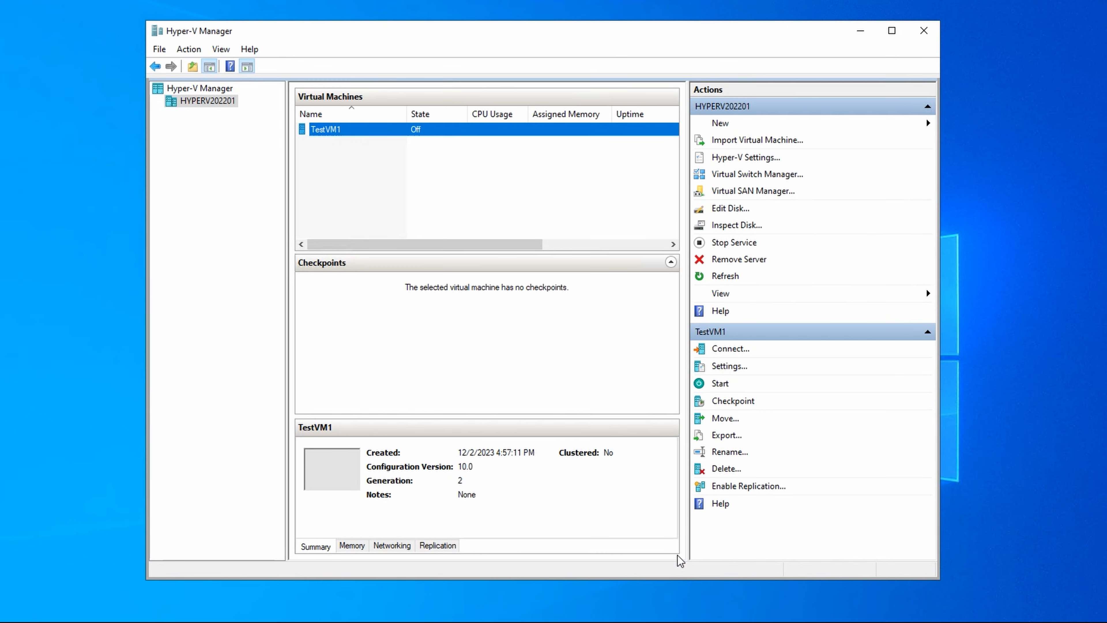
Step: Connect to TestVM1 and start the virtual machine
{"action": "right_click", "coordinate": [328, 134]}
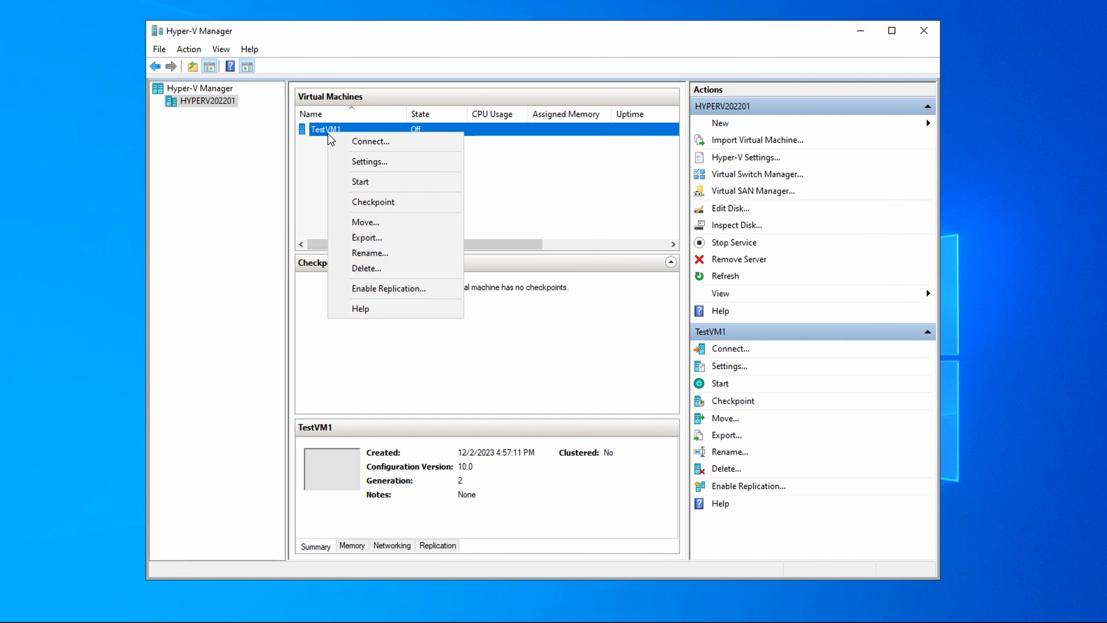
{"action": "left_click", "coordinate": [352, 143]}
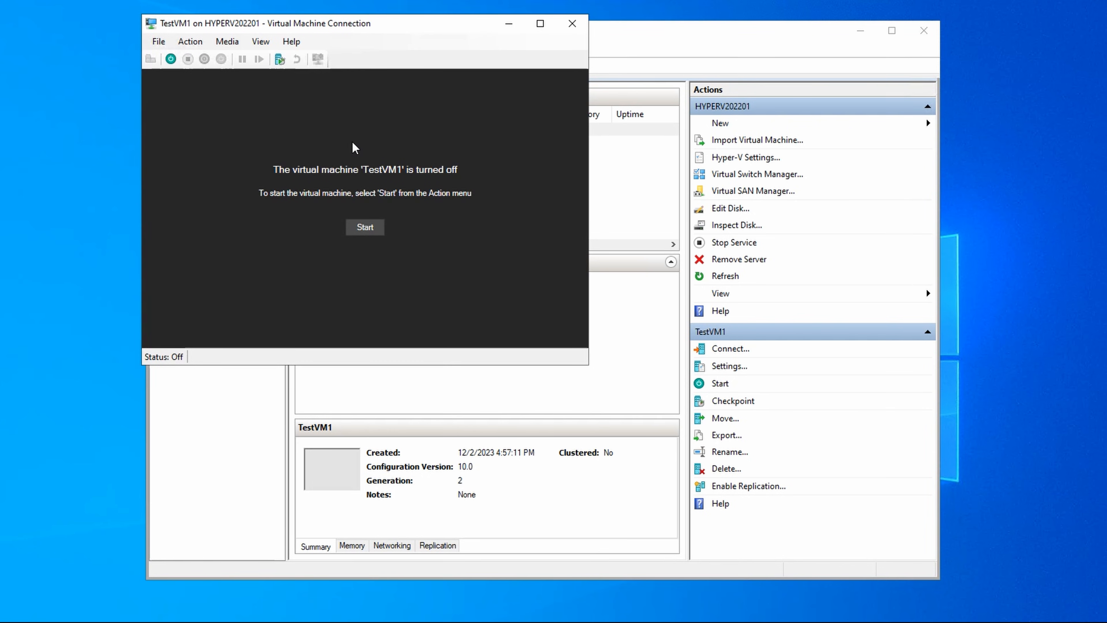
{"action": "left_click", "coordinate": [171, 59]}
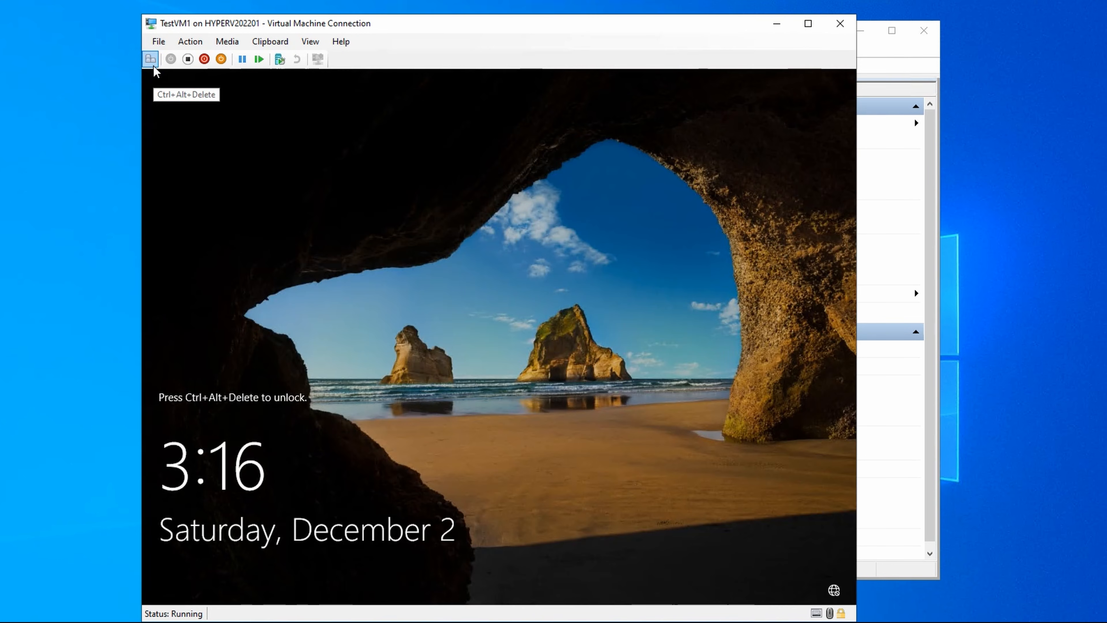
Step: Unlock TestVM1's sign-in screen and sign in as Administrator with the account password
{"action": "left_click", "coordinate": [154, 66]}
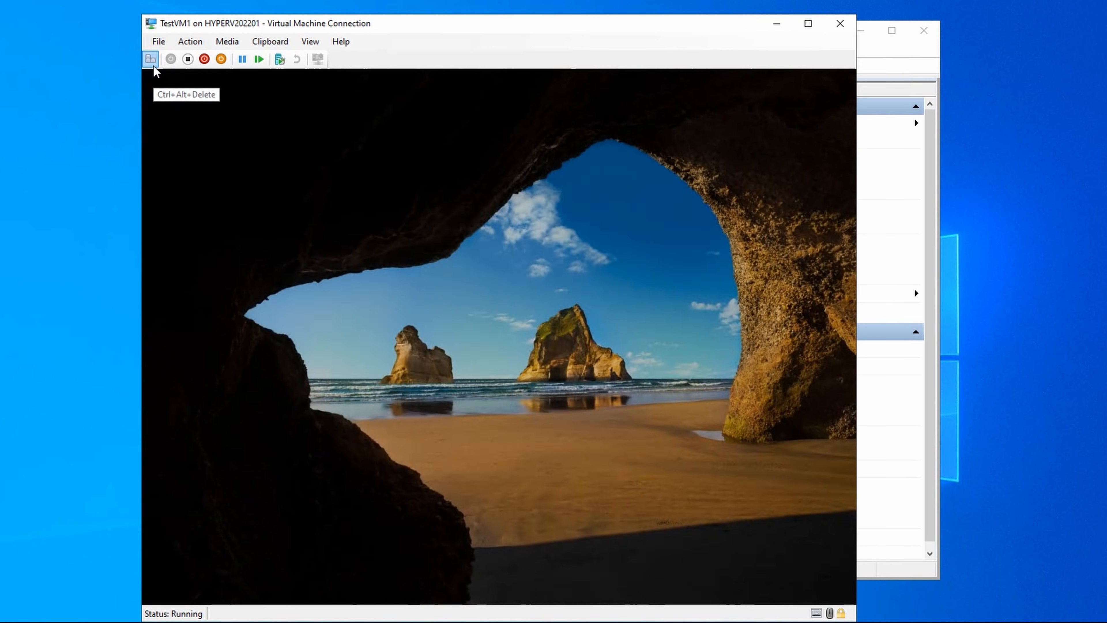
{"action": "type", "text": "•••••••••••"}
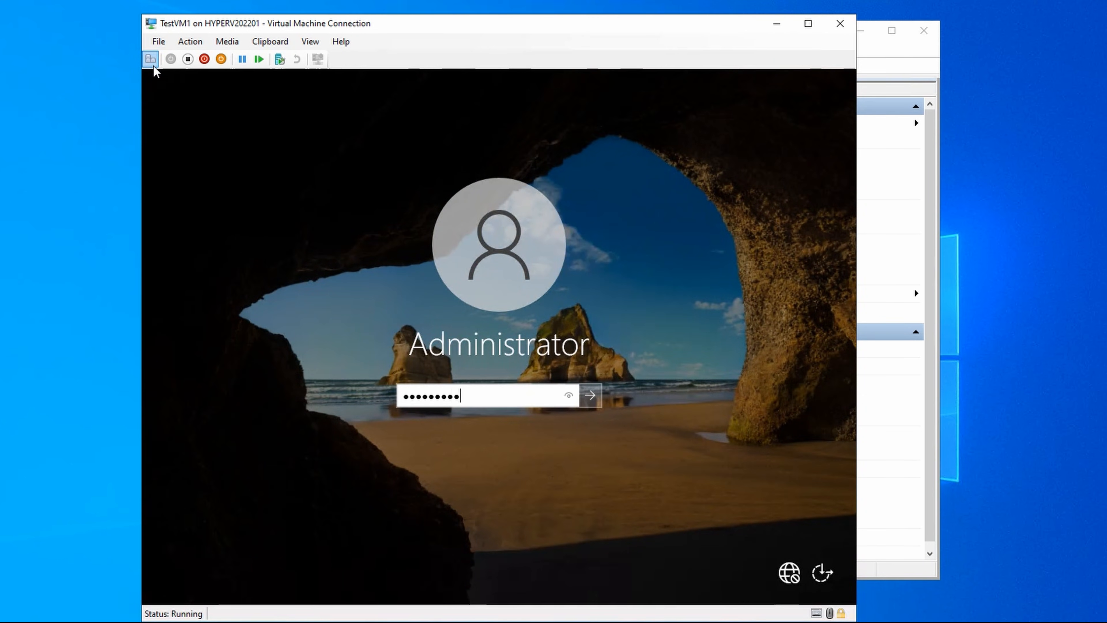
{"action": "key", "text": "Return"}
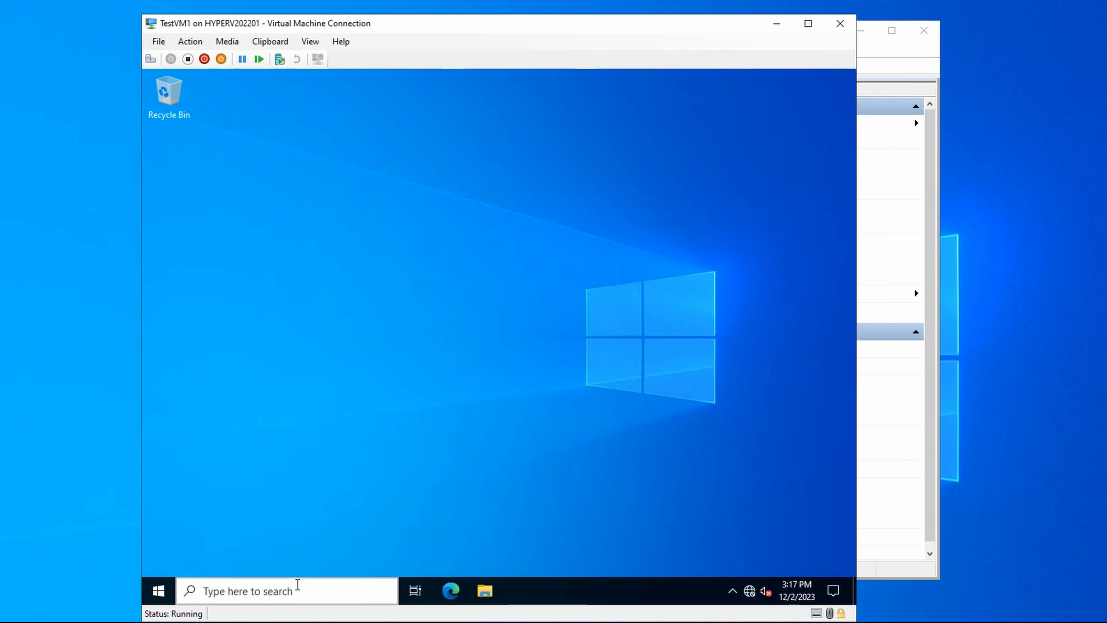
Step: Run ipconfig in a new Command Prompt on TestVM1 to examine its IP configuration on the internal switch
{"action": "left_click", "coordinate": [297, 584]}
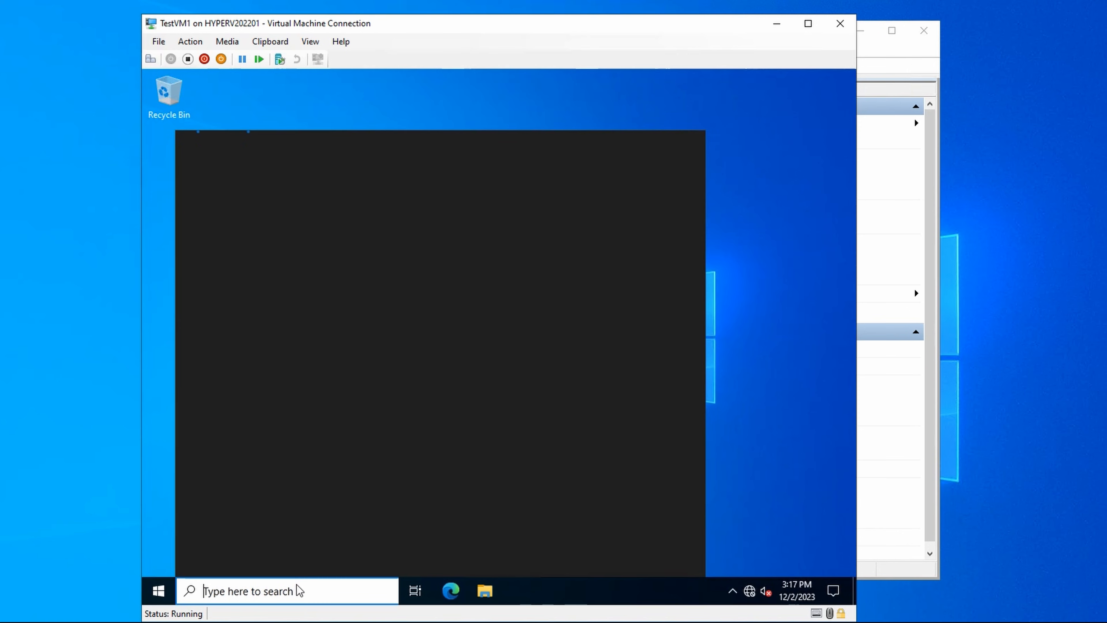
{"action": "type", "text": "cmd"}
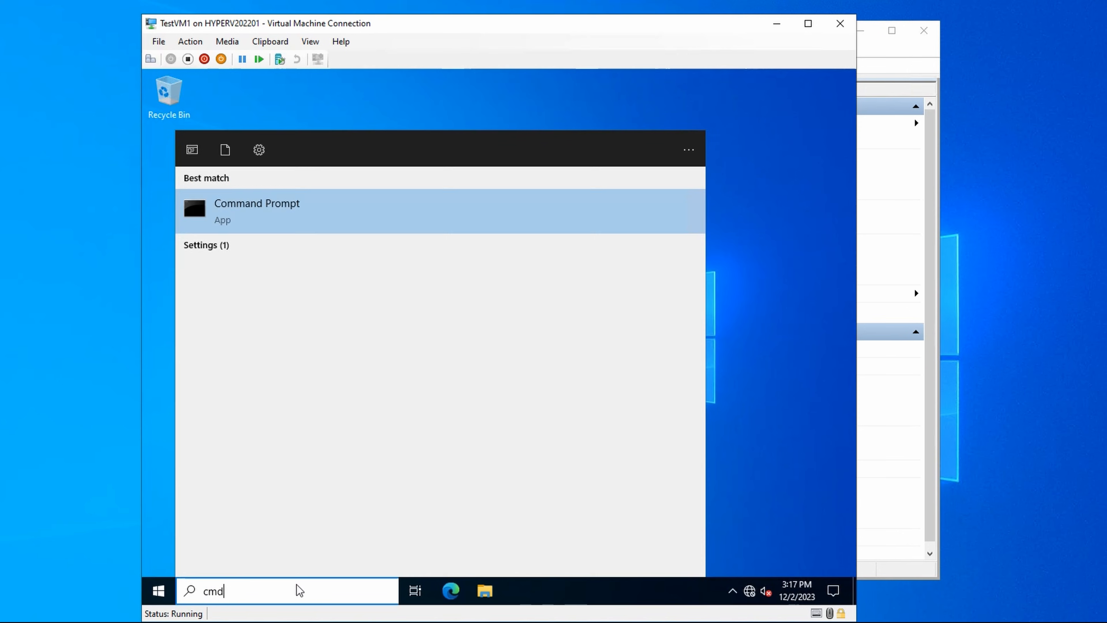
{"action": "key", "text": "Return"}
{"action": "type", "text": "ipcon"}
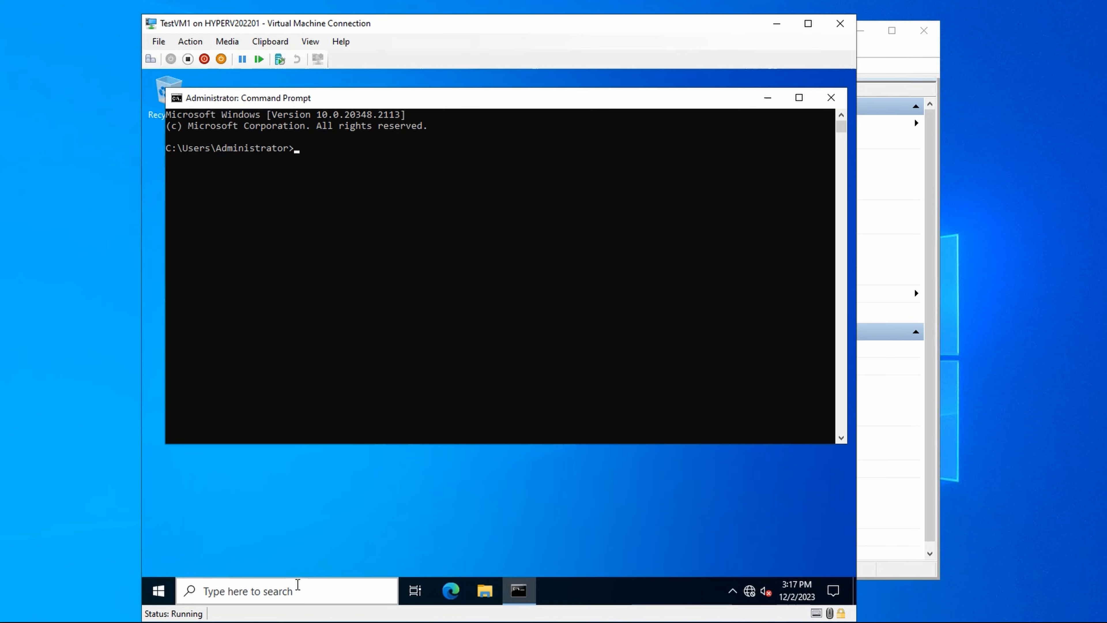
{"action": "type", "text": "fig"}
{"action": "key", "text": "Return"}
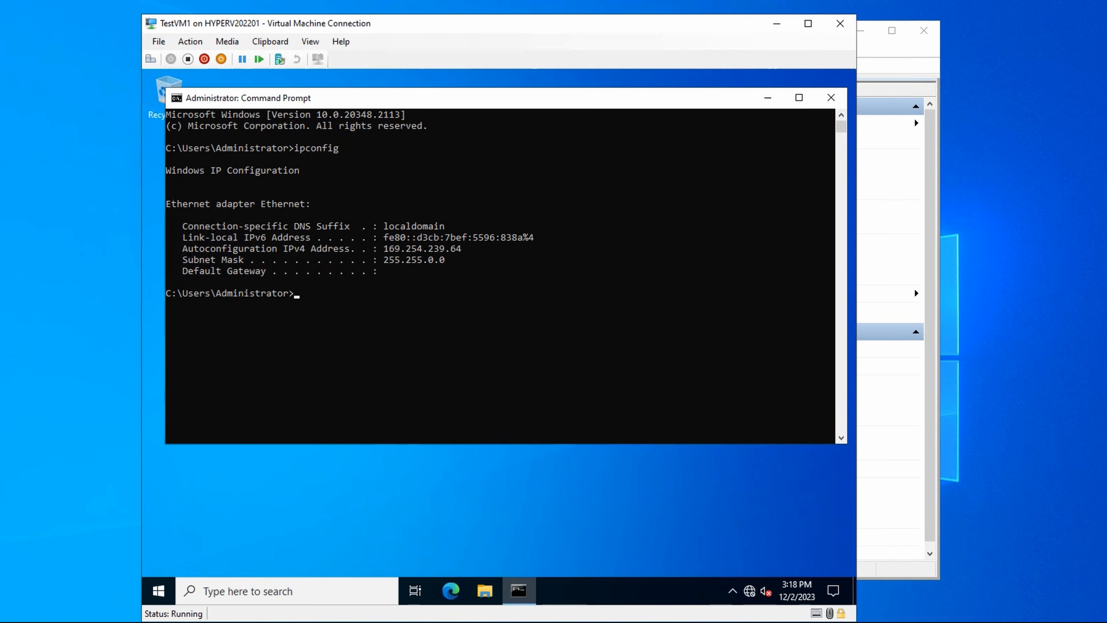